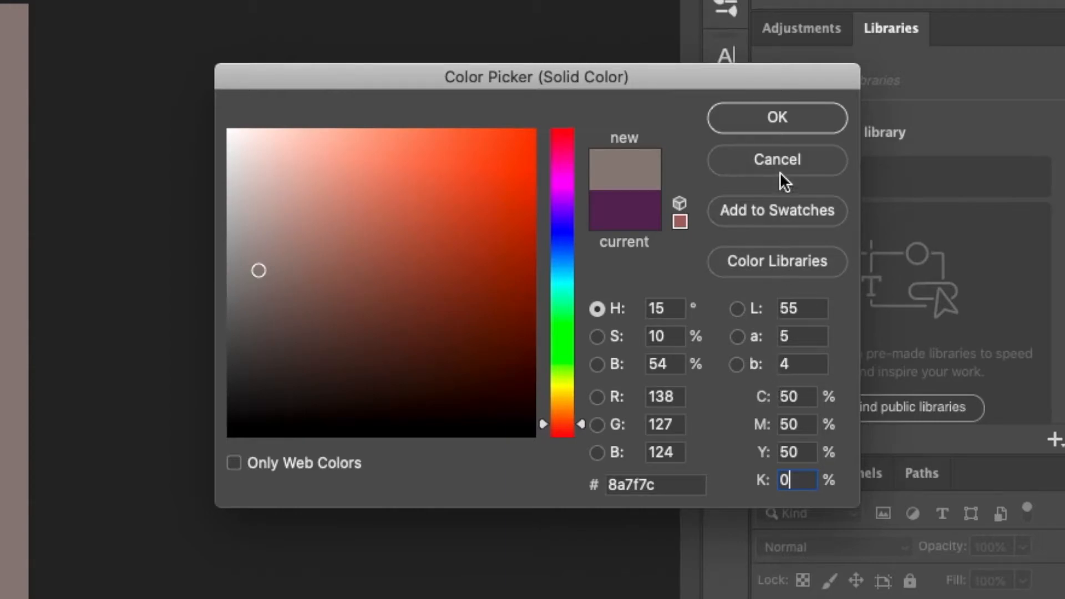
- Confirm the solid fill colour of CMYK 50/50/50/0 and set the fill layer's blending mode to Luminosity
left_click(780, 121)
left_click(857, 488)
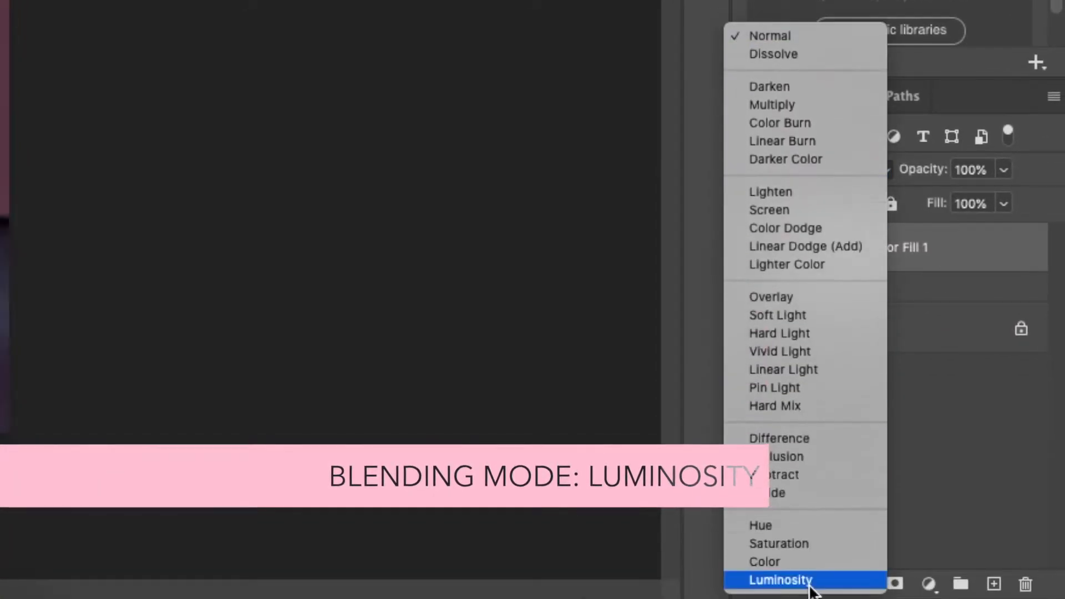
left_click(781, 579)
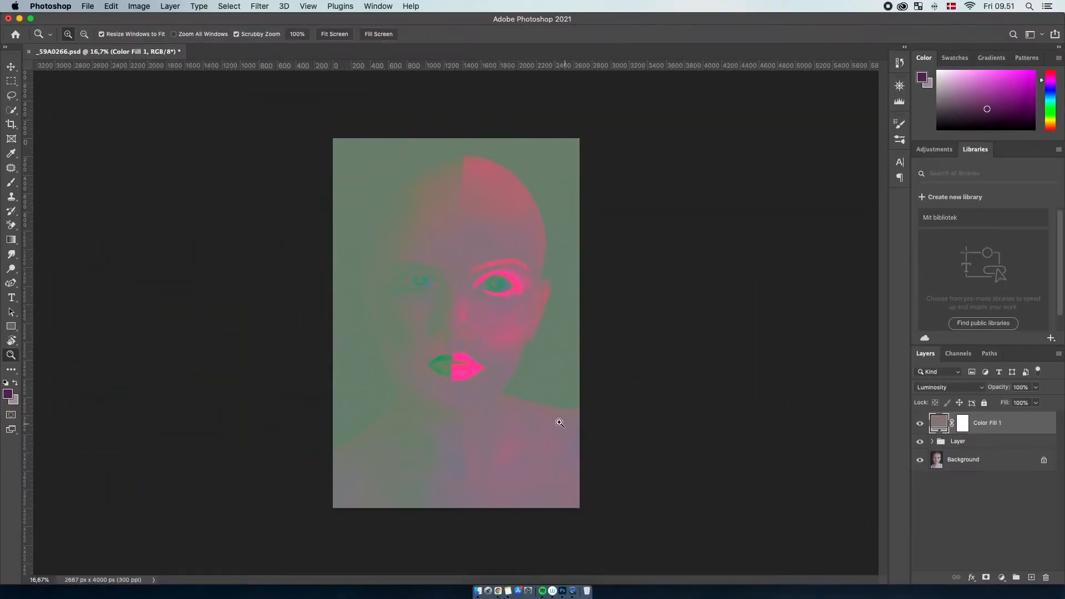
- Examine the hue variations across the face and background under the luminosity fill layer
left_click(347, 332)
left_click(485, 370)
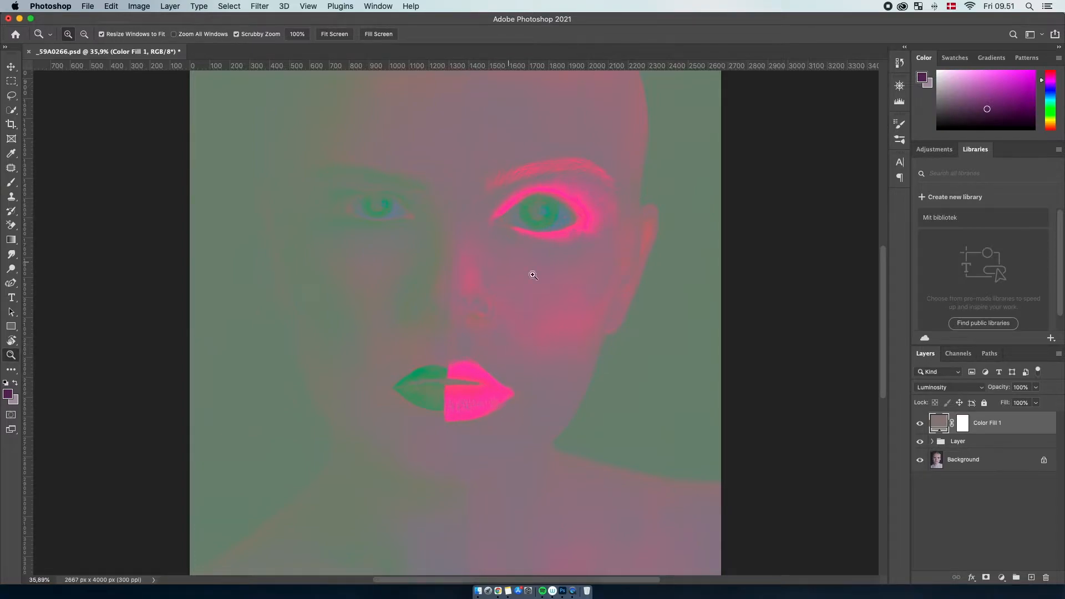
key("super+minus")
key("super+minus")
key("super+minus")
left_click(505, 334, "alt")
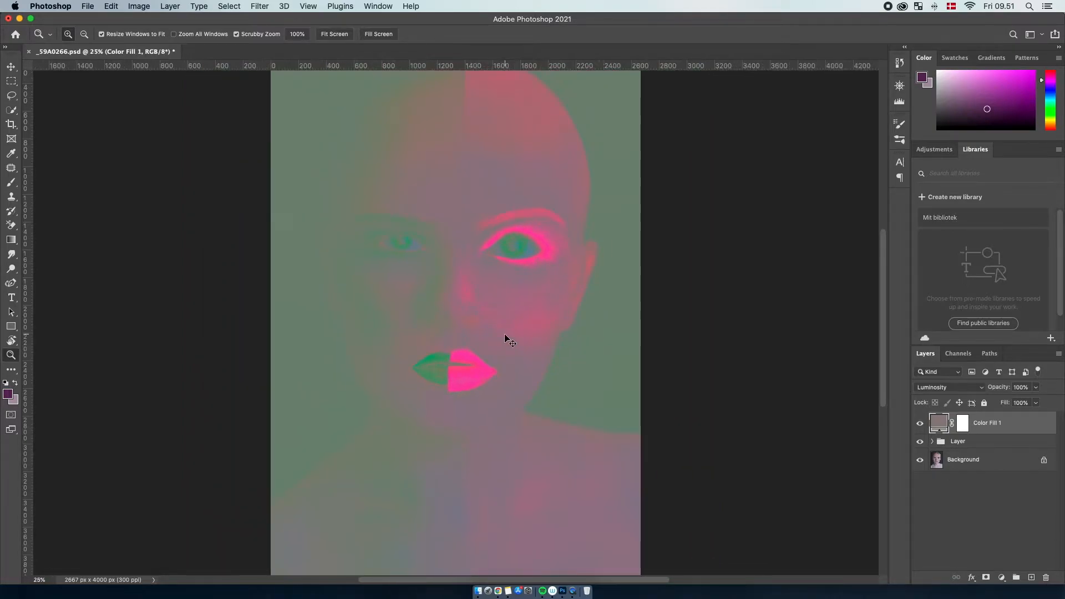
left_click_drag(482, 357, 530, 359)
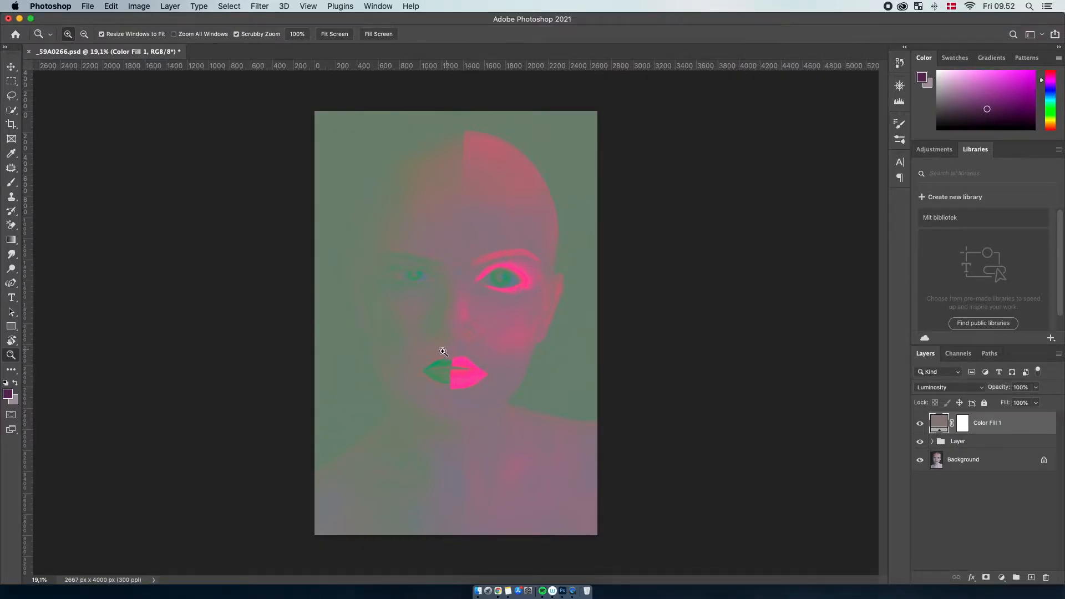
- Hide the Color Fill 1 layer and add a Hue/Saturation adjustment layer
left_click(919, 423)
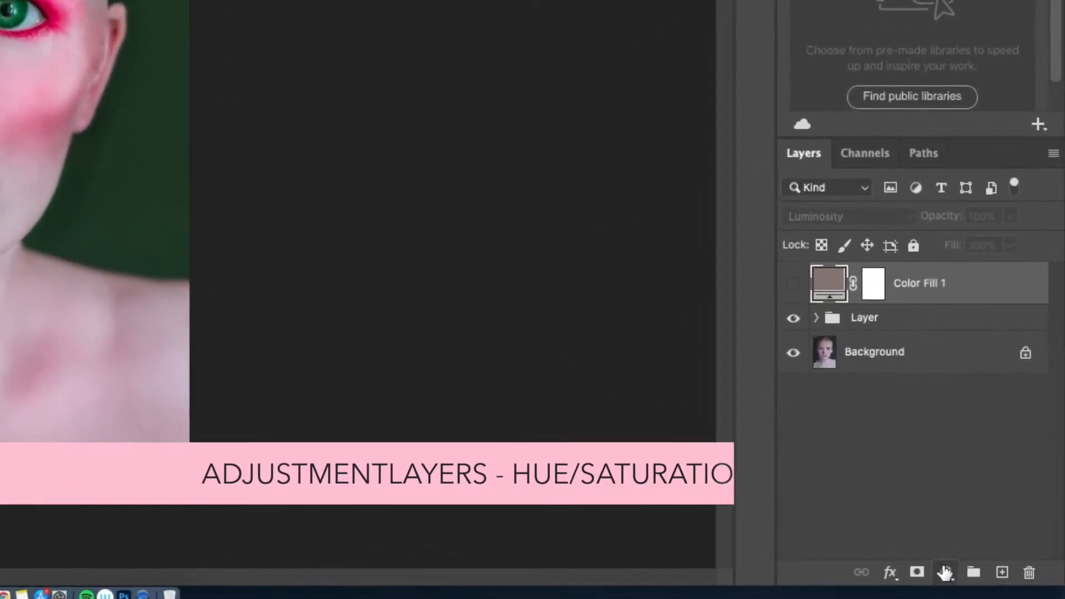
left_click(1002, 577)
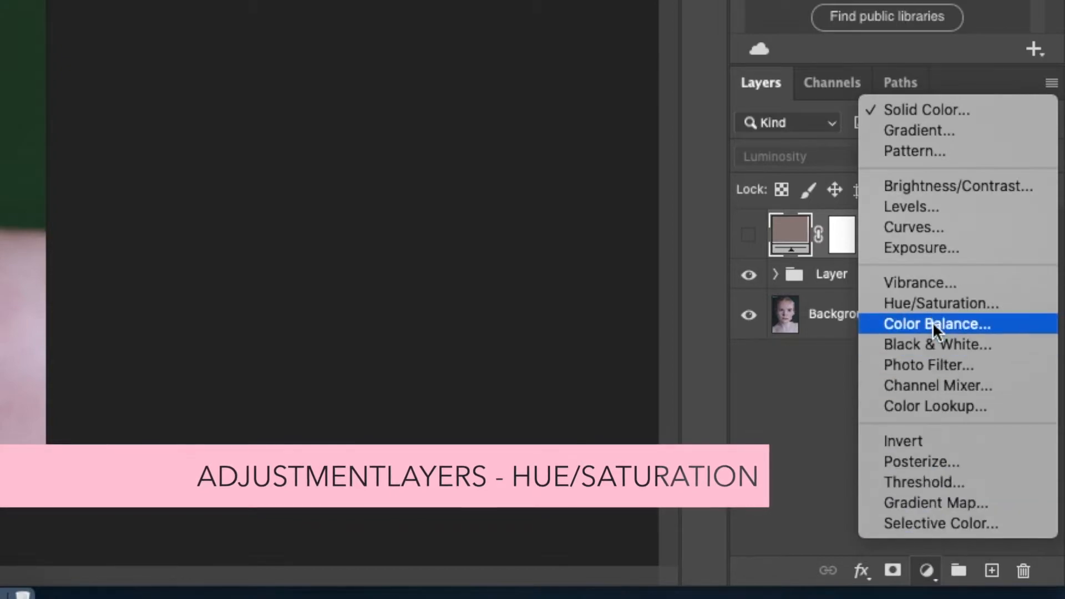
left_click(933, 305)
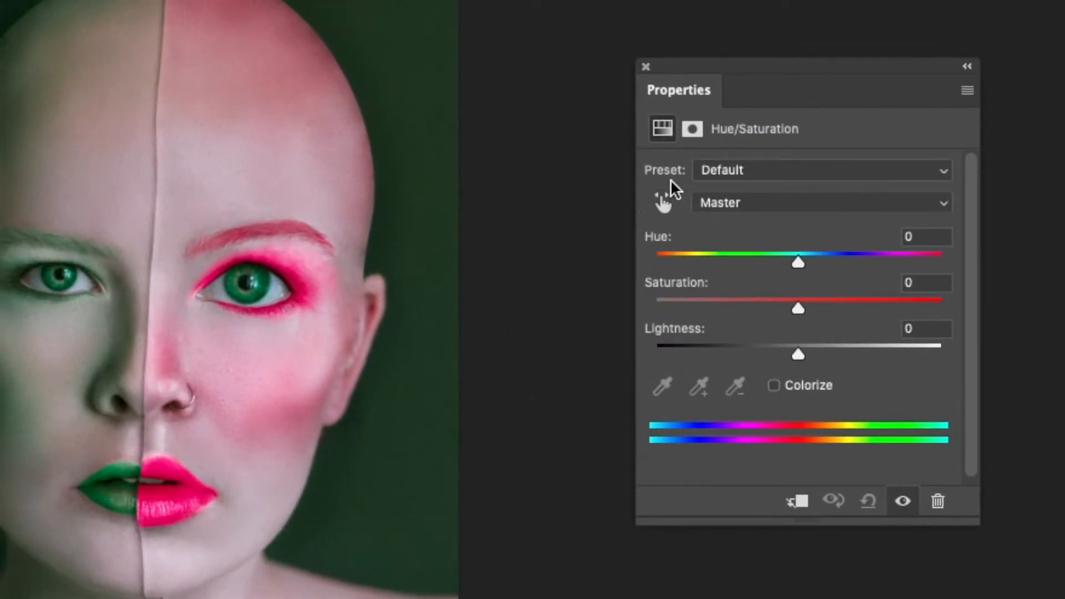
- Target the pink eyeshadow with the on-image adjustment tool and set the Reds saturation to -30
left_click(661, 210)
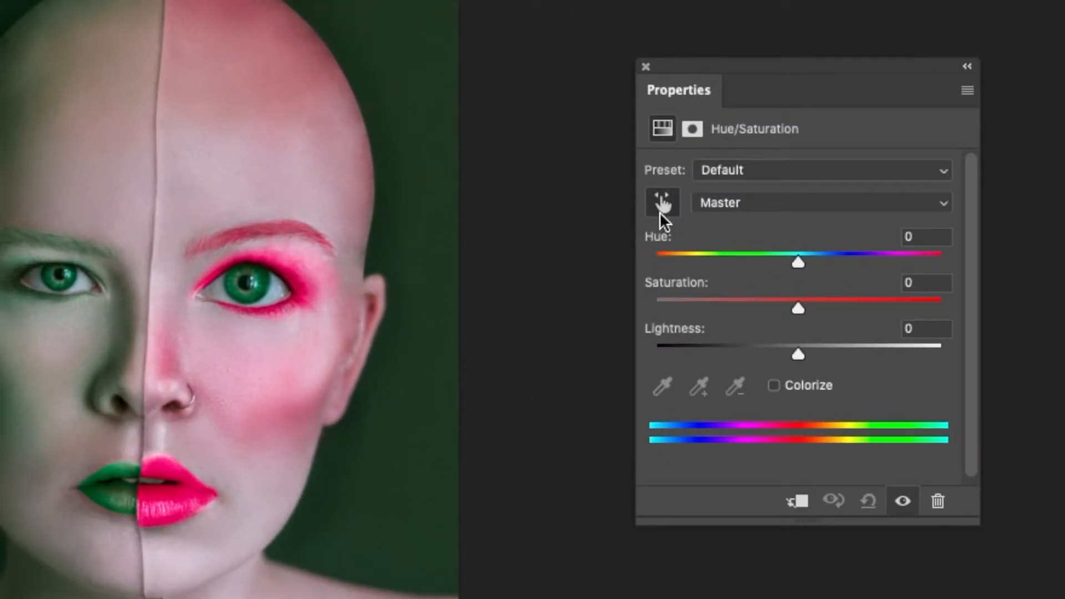
left_click(295, 273)
left_click_drag(797, 303, 756, 328)
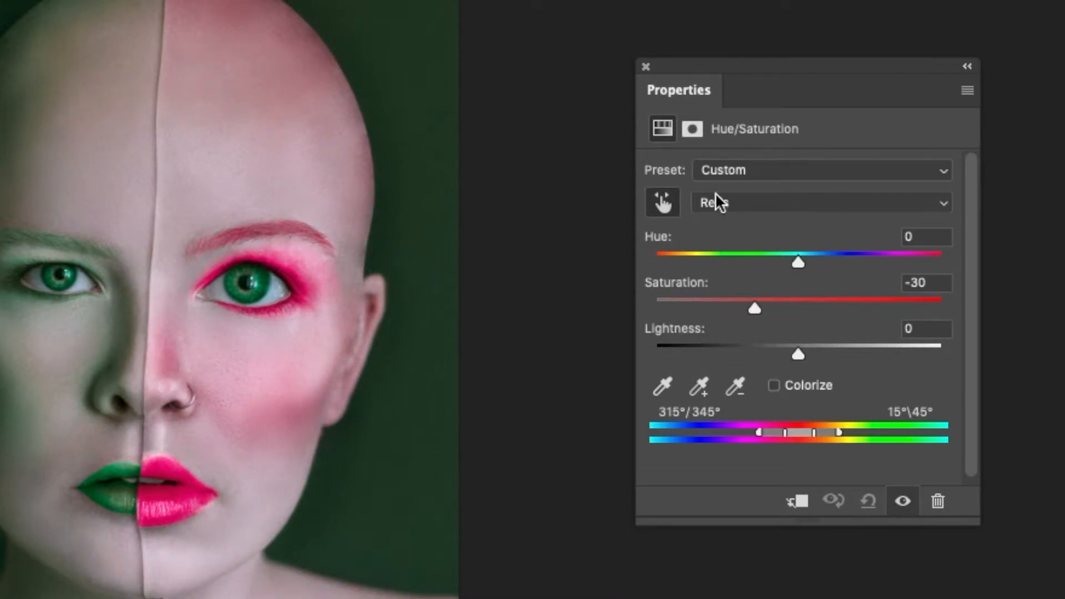
left_click(645, 67)
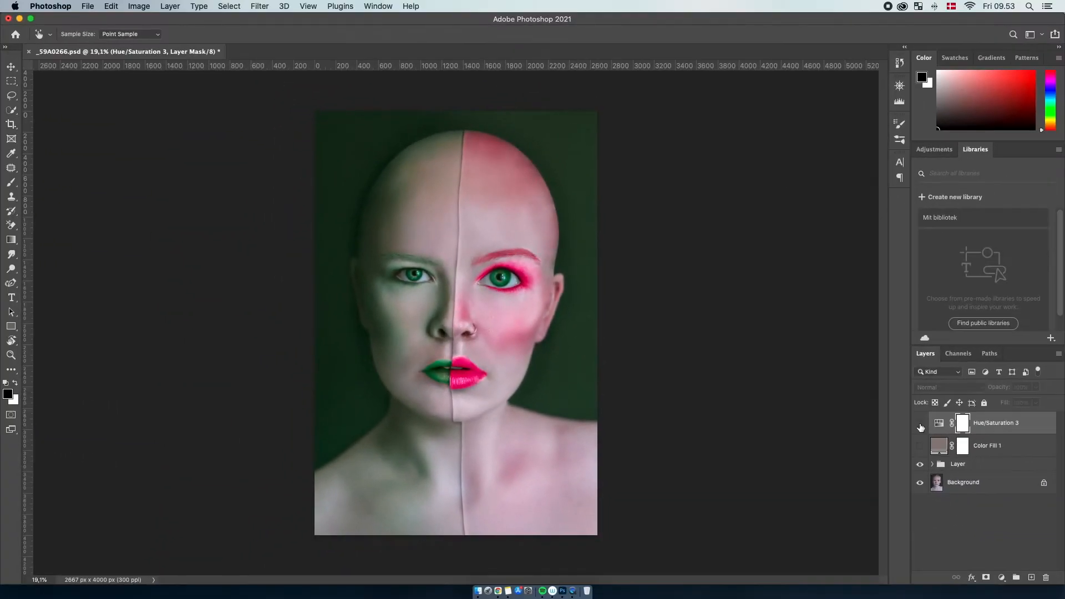
- Hide the Hue/Saturation 3 layer and add another Hue/Saturation adjustment layer
left_click(920, 425)
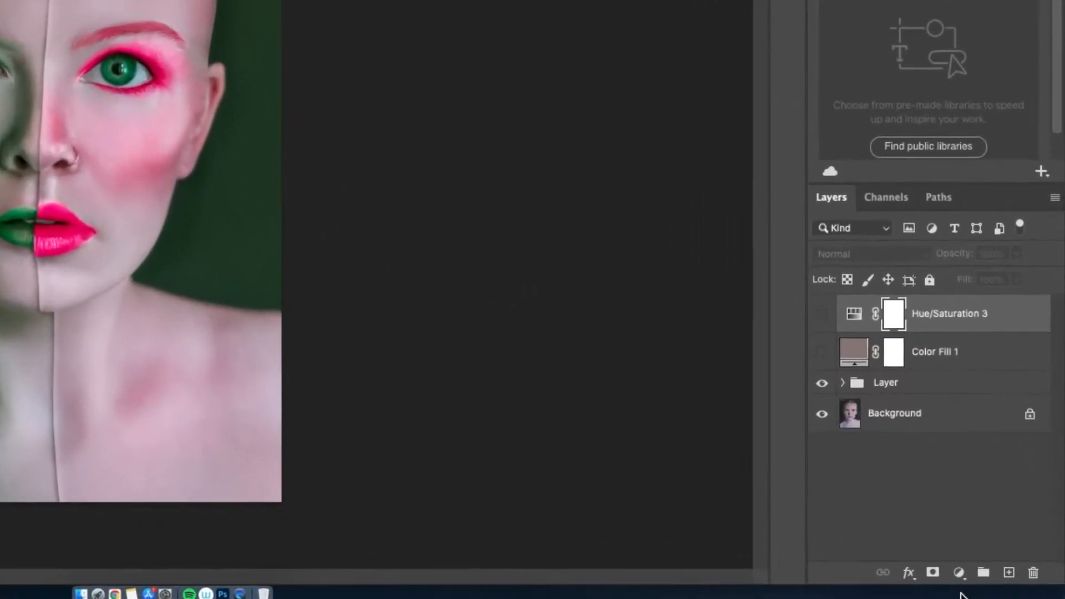
left_click(1008, 583)
left_click(934, 302)
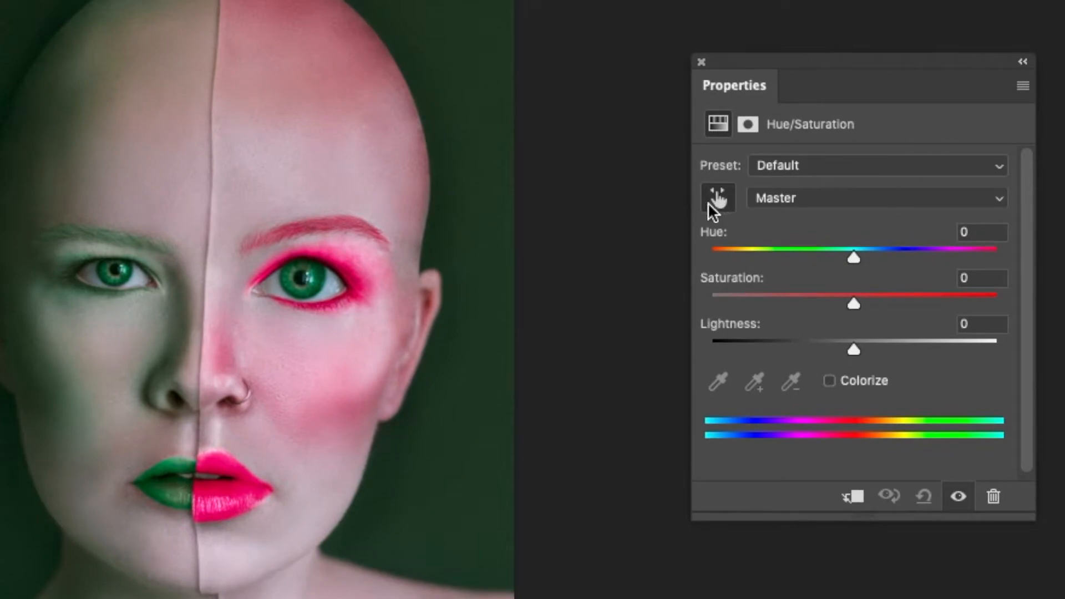
- Sample the pink eyeshadow with the on-image adjustment tool and shift its hue strongly in the positive direction
left_click(714, 211)
left_click(367, 281)
left_click_drag(853, 258, 965, 273)
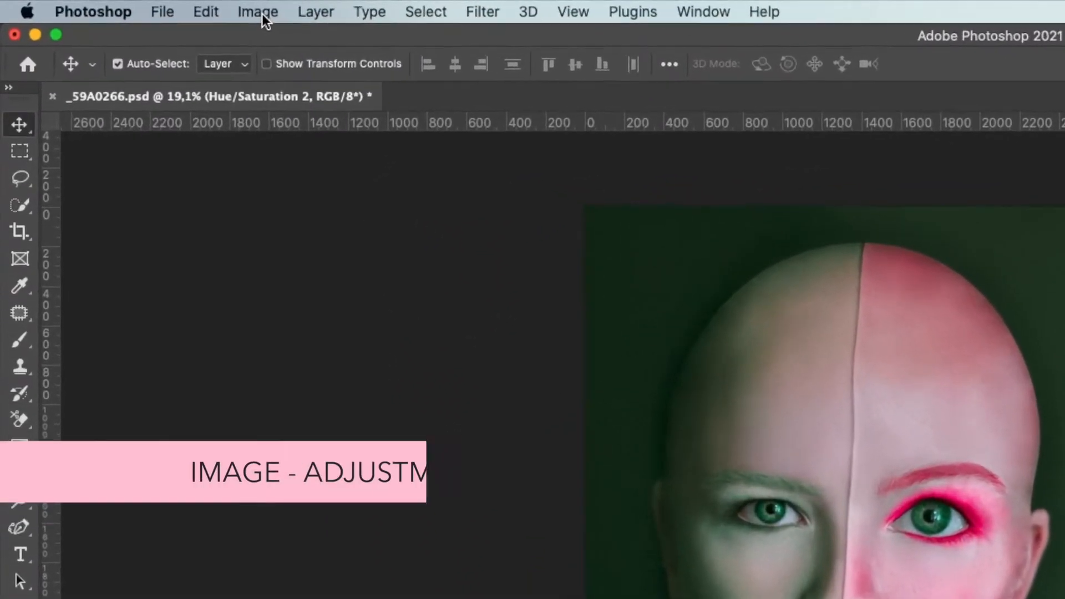
- Start Replace Color on the Hue/Saturation 2 image layer, sample the pink eyeshadow and set the fuzziness to 115
left_click(139, 6)
mouse_move(335, 82)
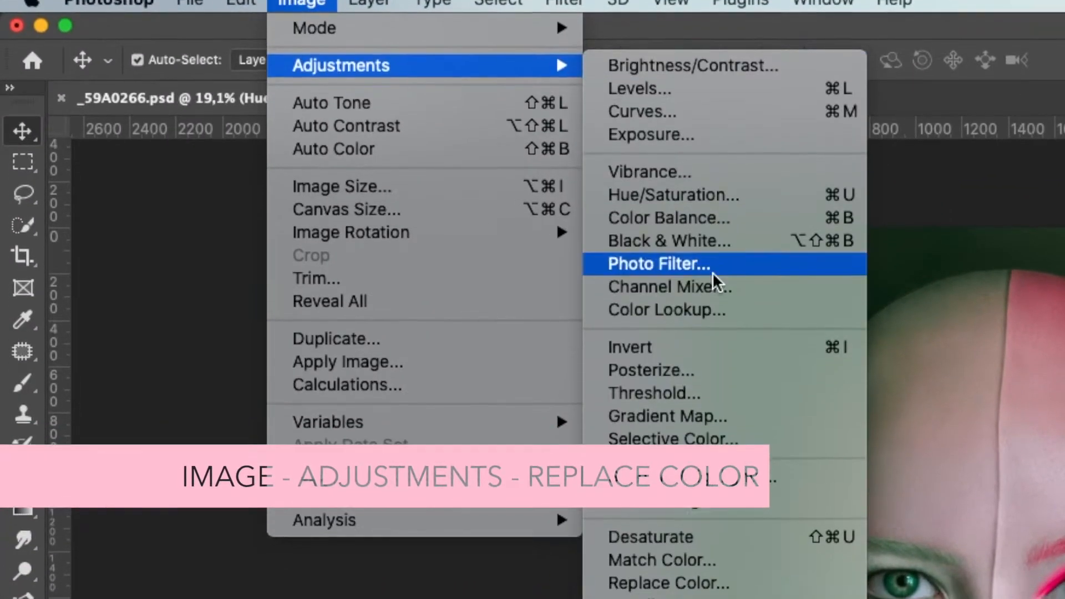
left_click(750, 541)
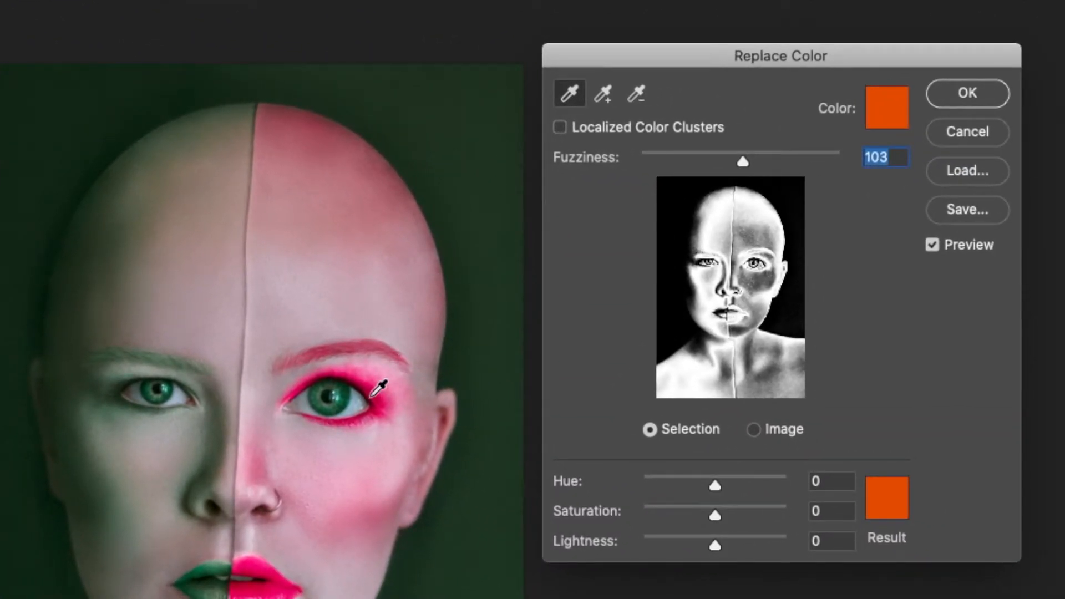
left_click(377, 393)
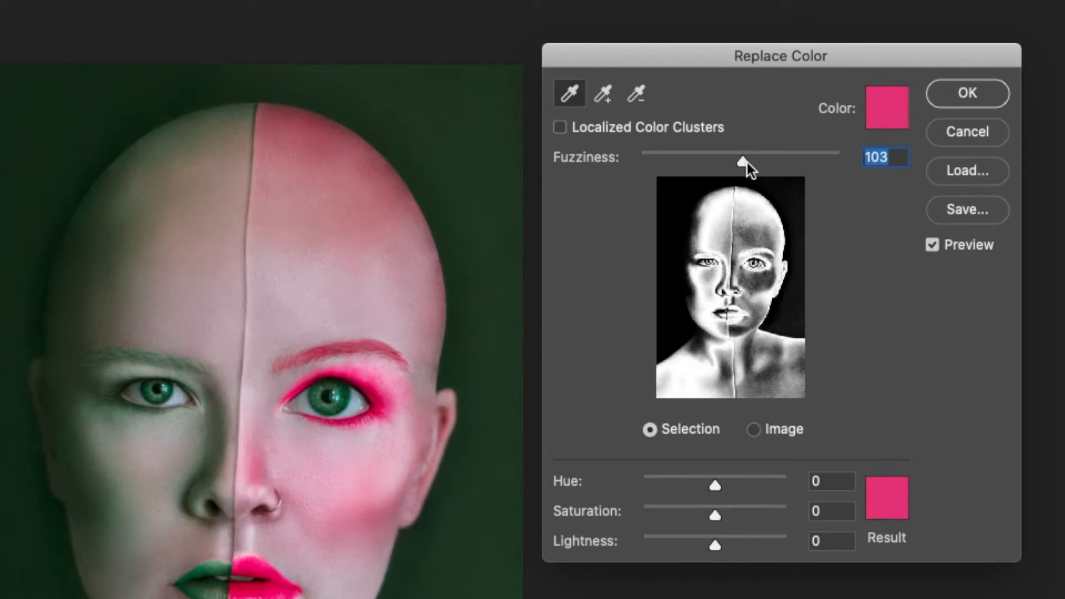
left_click_drag(748, 162, 754, 164)
- Set the replacement colour to hue +76, saturation -36 and lightness -4, and apply it
left_click_drag(716, 488, 748, 488)
left_click_drag(694, 511, 741, 546)
left_click(711, 543)
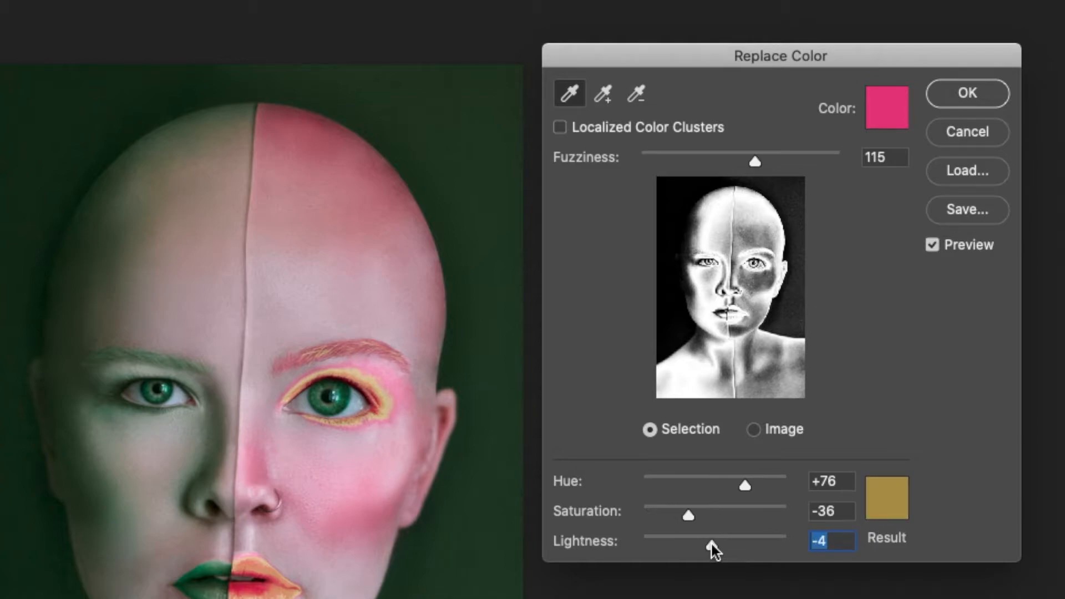
key("Return")
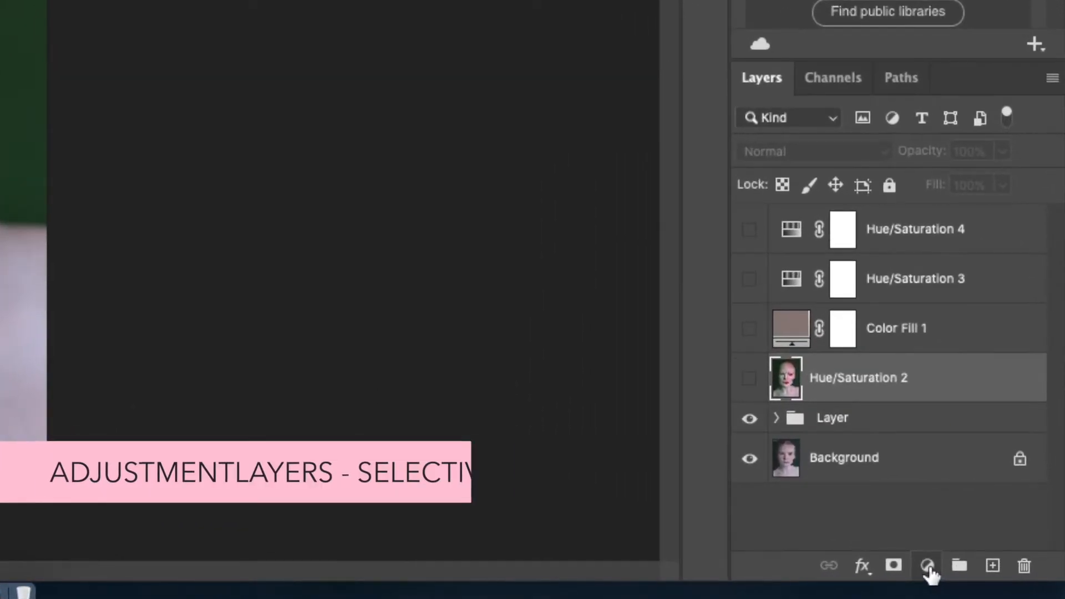
- Add a Selective Color adjustment layer and choose Neutrals as the colours to adjust
left_click(1001, 577)
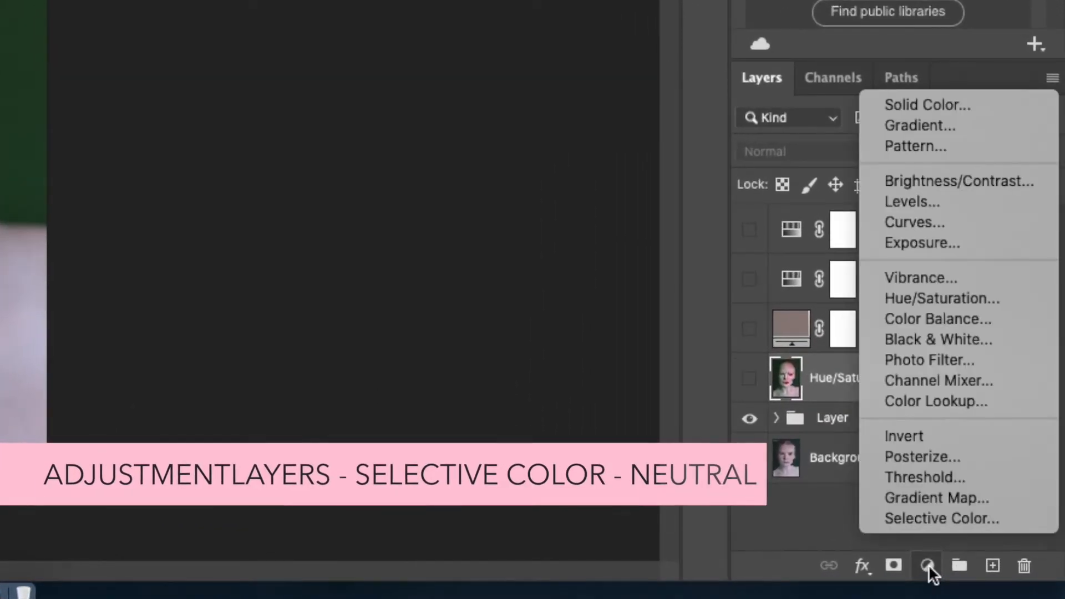
left_click(924, 518)
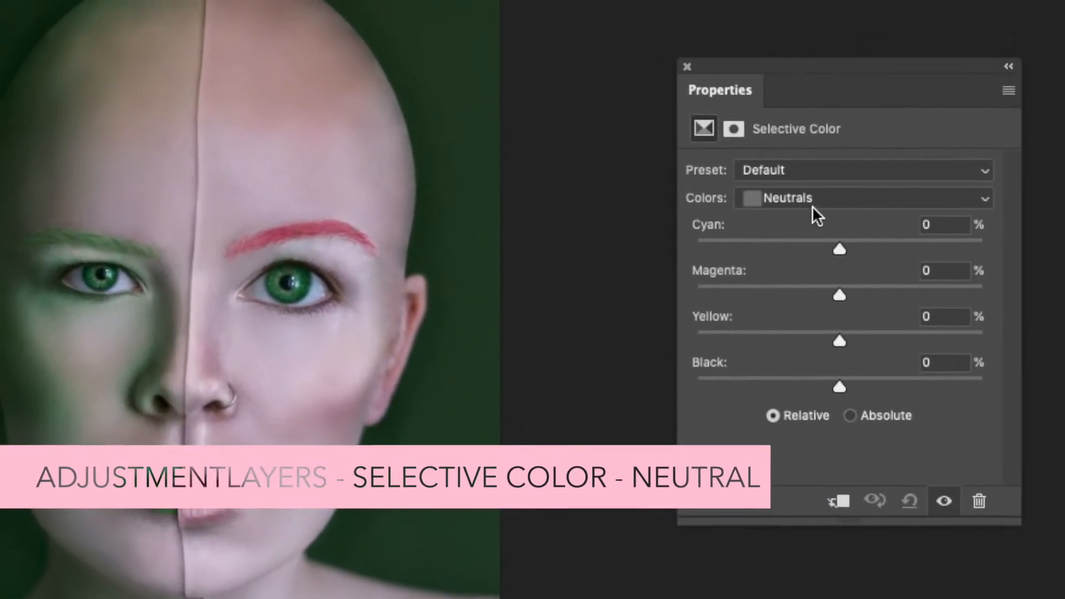
left_click(813, 211)
left_click(810, 203)
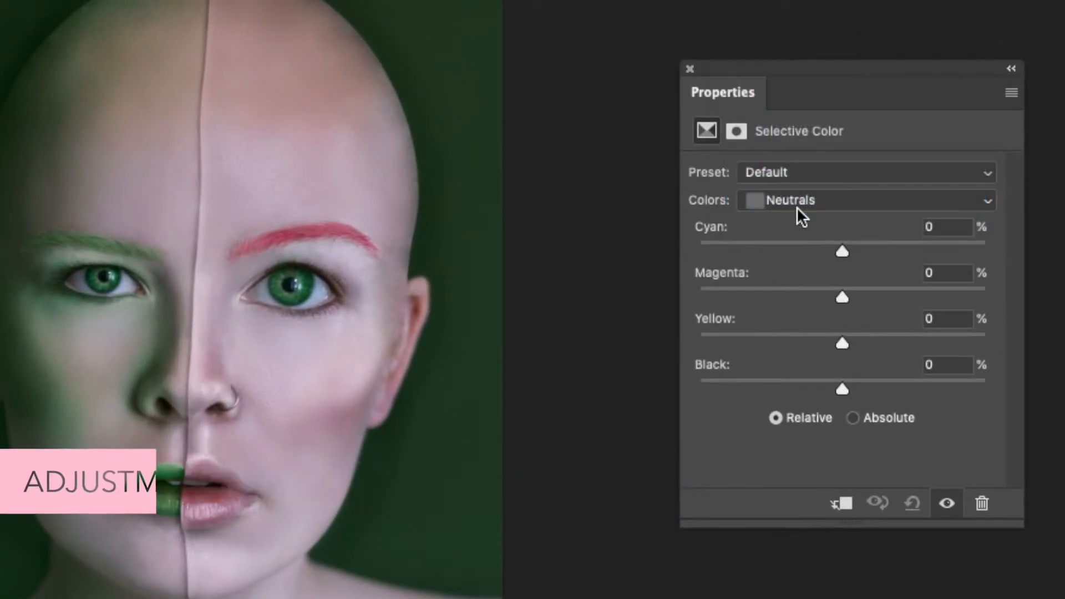
- Tint the Neutrals pinkish red by strongly reducing cyan, raising magenta to about +29% and increasing yellow slightly
left_click_drag(843, 253, 760, 254)
left_click_drag(839, 300, 885, 306)
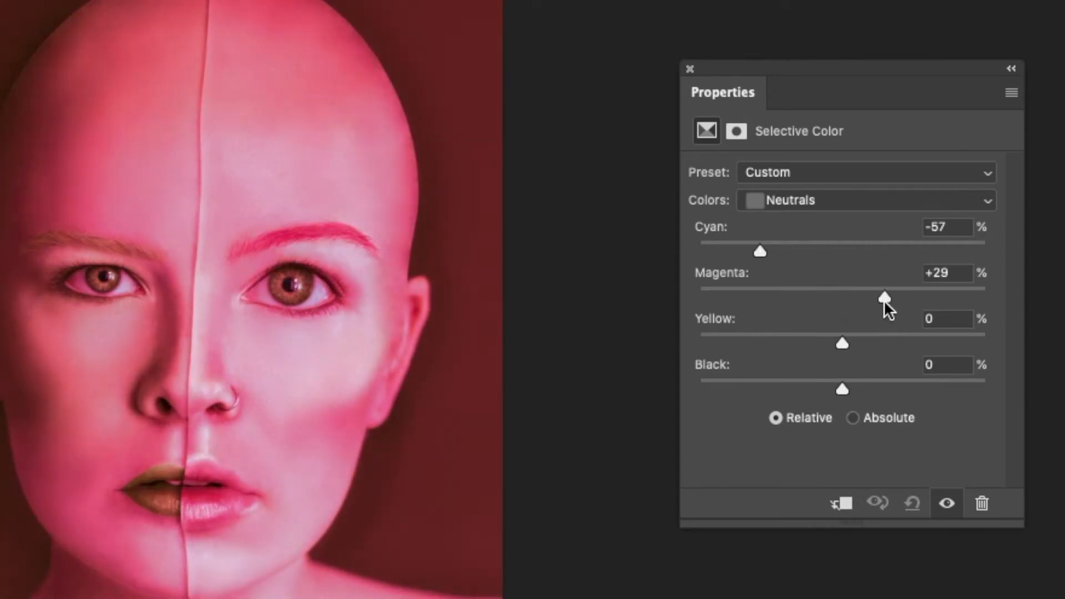
mouse_move(840, 345)
left_mouse_down()
mouse_move(872, 346)
mouse_move(820, 347)
mouse_move(854, 348)
left_mouse_up()
left_click_drag(761, 252, 747, 253)
mouse_move(884, 300)
left_mouse_down()
mouse_move(920, 302)
mouse_move(875, 307)
mouse_move(884, 302)
left_mouse_up()
left_click(689, 69)
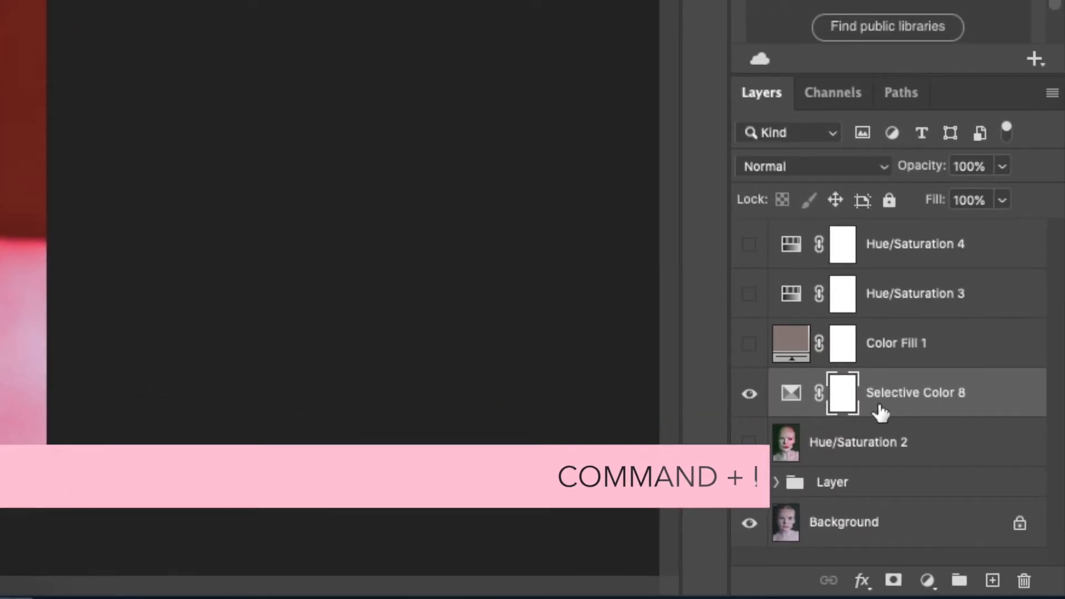
- Invert the Selective Color 8 layer mask to black and set the soft brush size to 172 px
key("super+i")
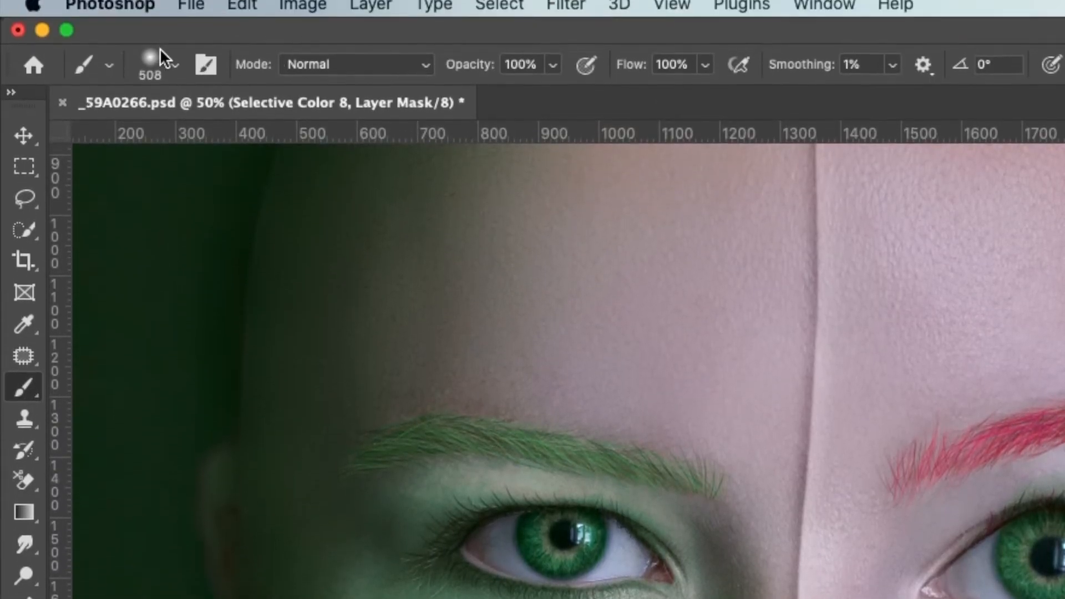
left_click(156, 55)
left_click_drag(271, 143, 239, 143)
left_click(175, 71)
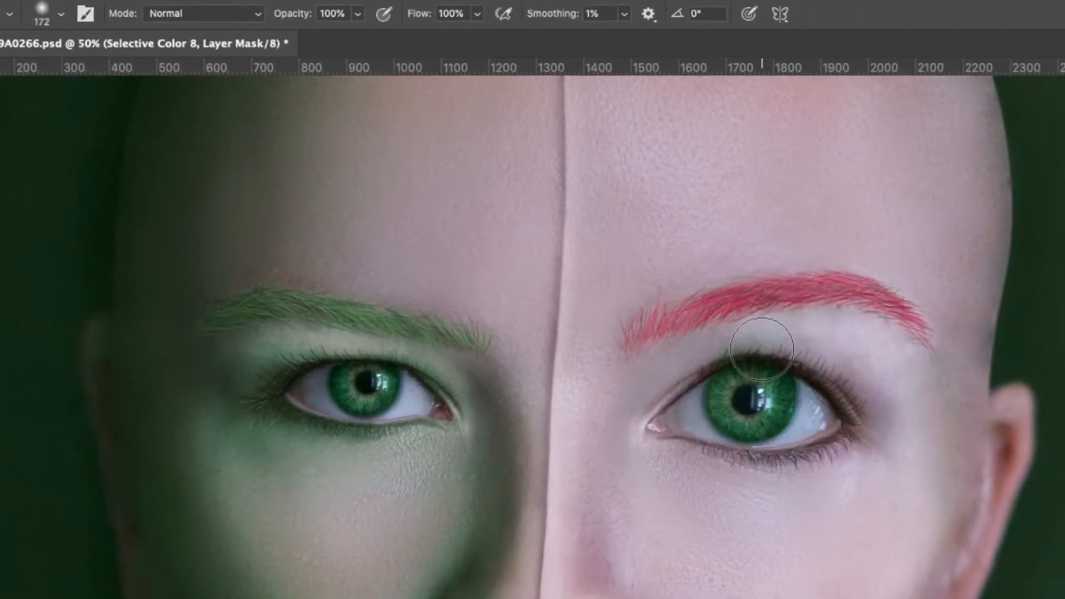
- Paint white on the mask over the upper eyelid below the pink eyebrow and change the foreground colour to black
left_click_drag(821, 366, 853, 409)
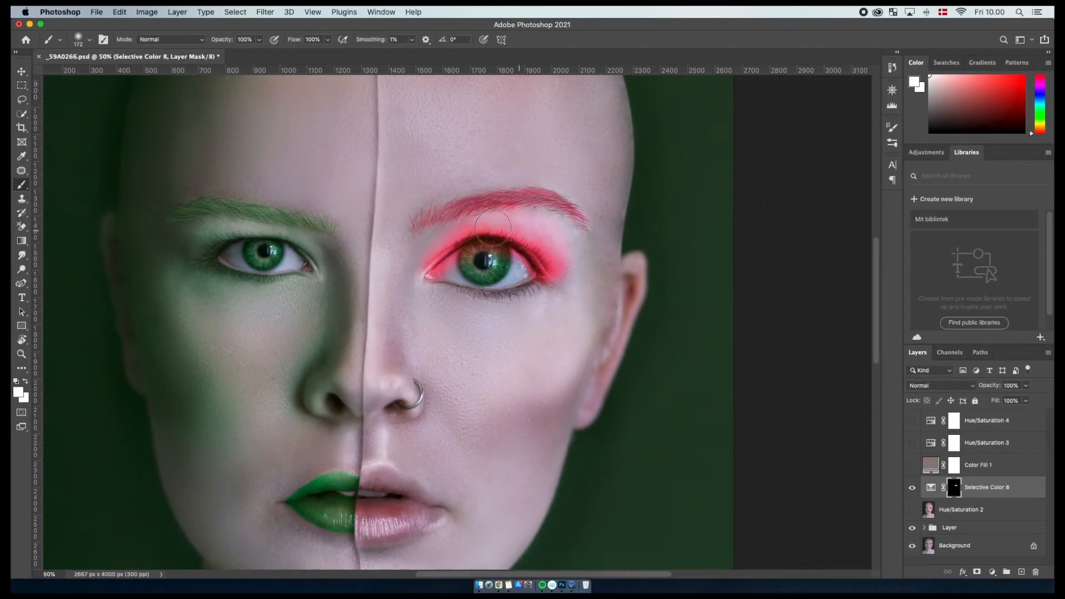
left_click(18, 392)
left_click(685, 331)
left_click(915, 192)
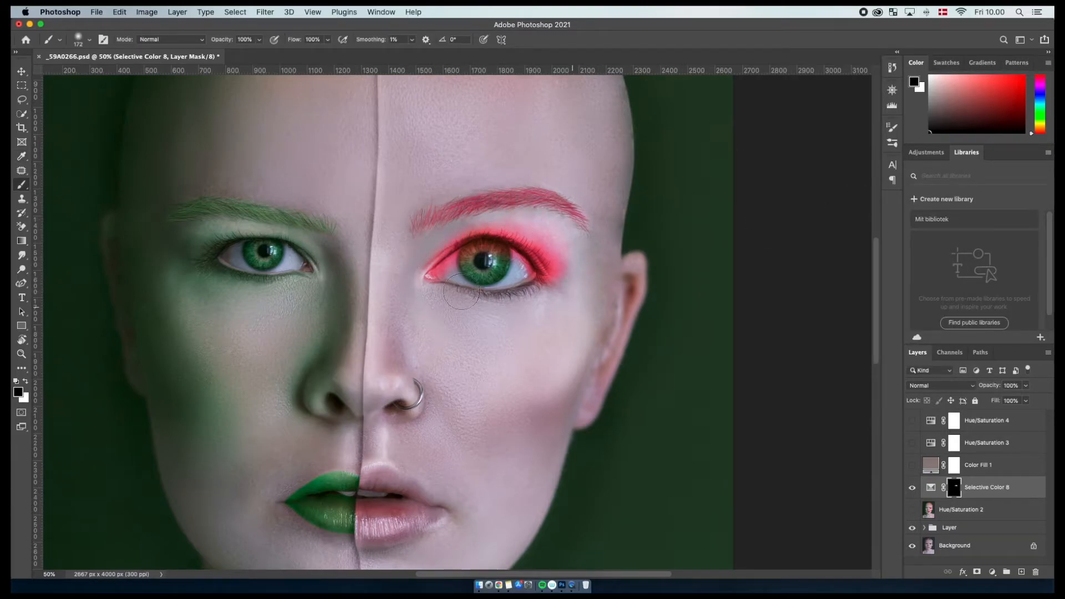
key("super+minus")
key("super+minus")
key("super+minus")
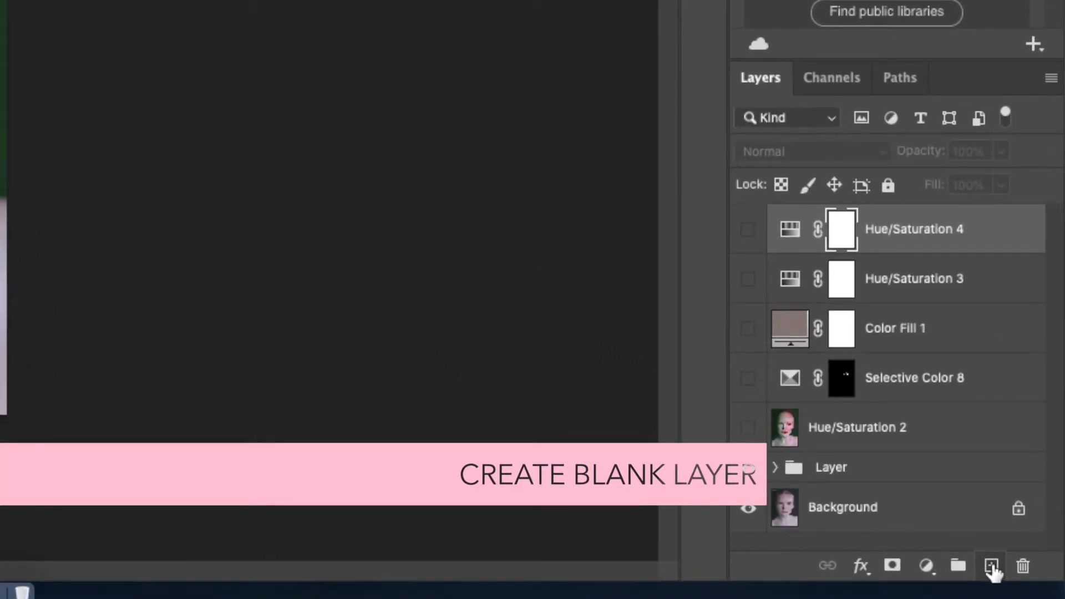
- Create a blank layer above the adjustment layers and set the foreground colour to bright pink ff18b6
left_click(992, 566)
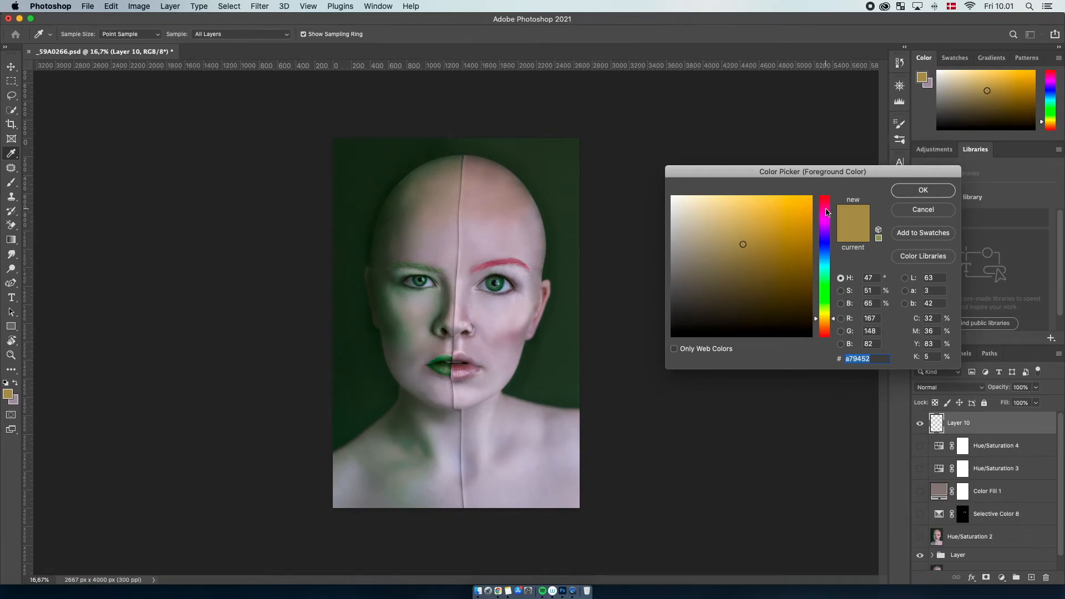
left_click(826, 212)
left_click(799, 195)
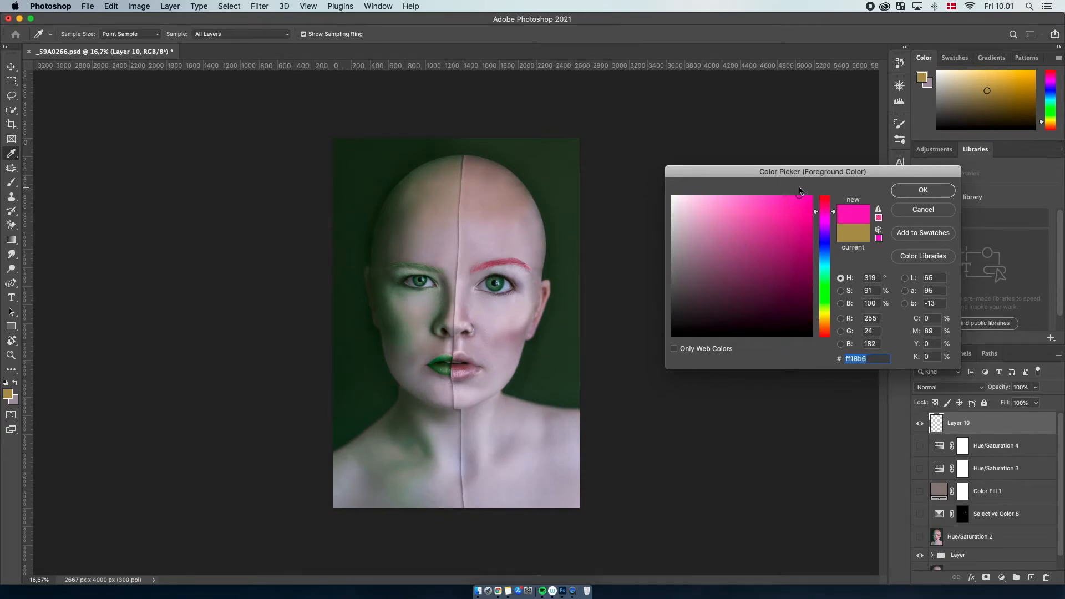
left_click(923, 190)
- Brush pink eyeshadow over the eyelid below the pink eyebrow and set the layer's blending mode to Color
left_click(11, 182)
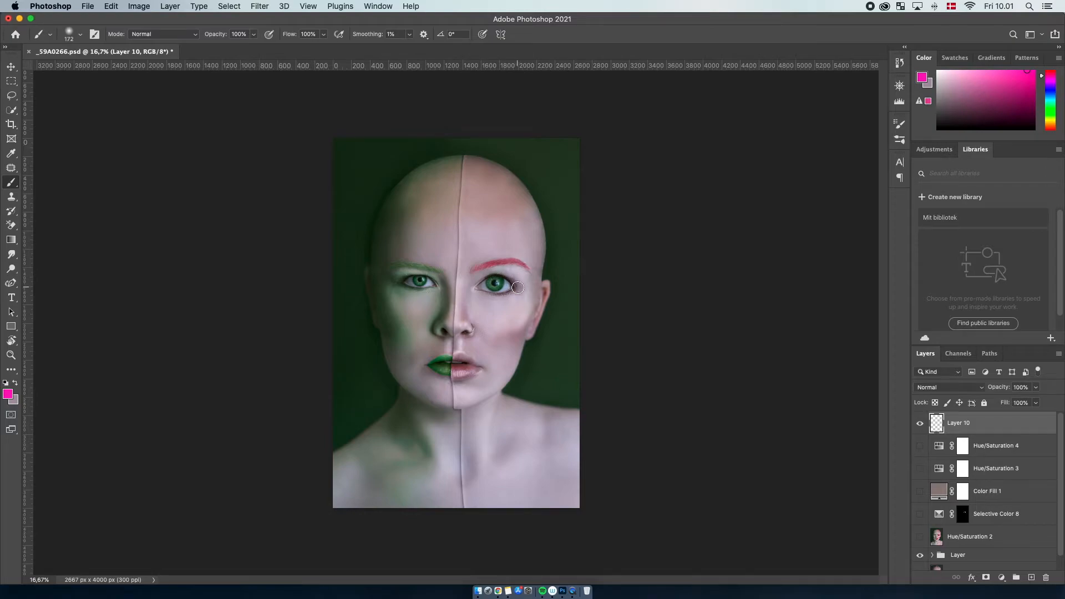
left_click_drag(502, 274, 521, 285)
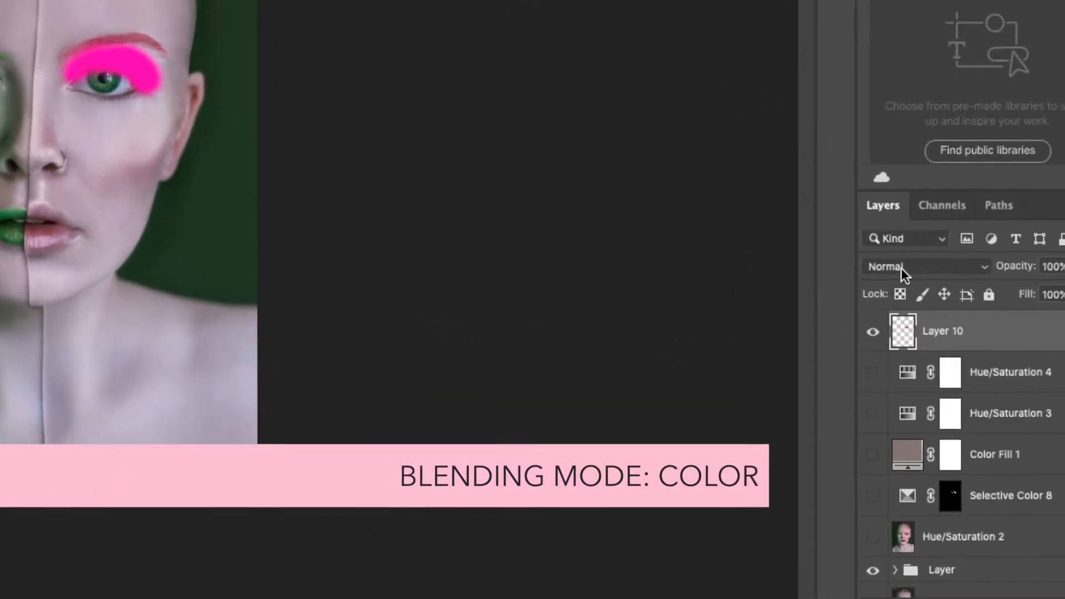
left_click(901, 268)
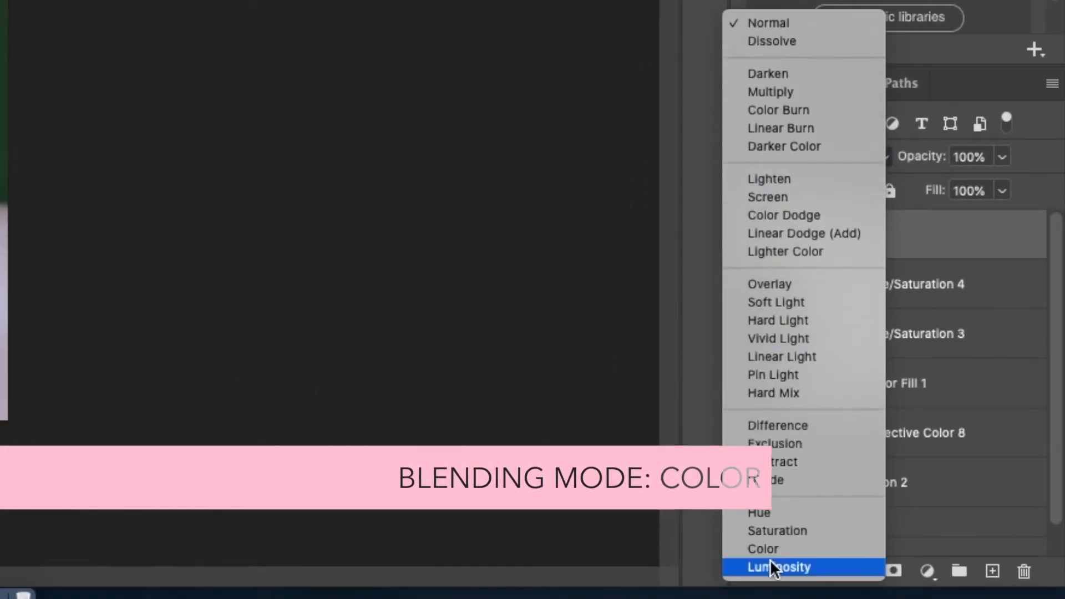
left_click(893, 590)
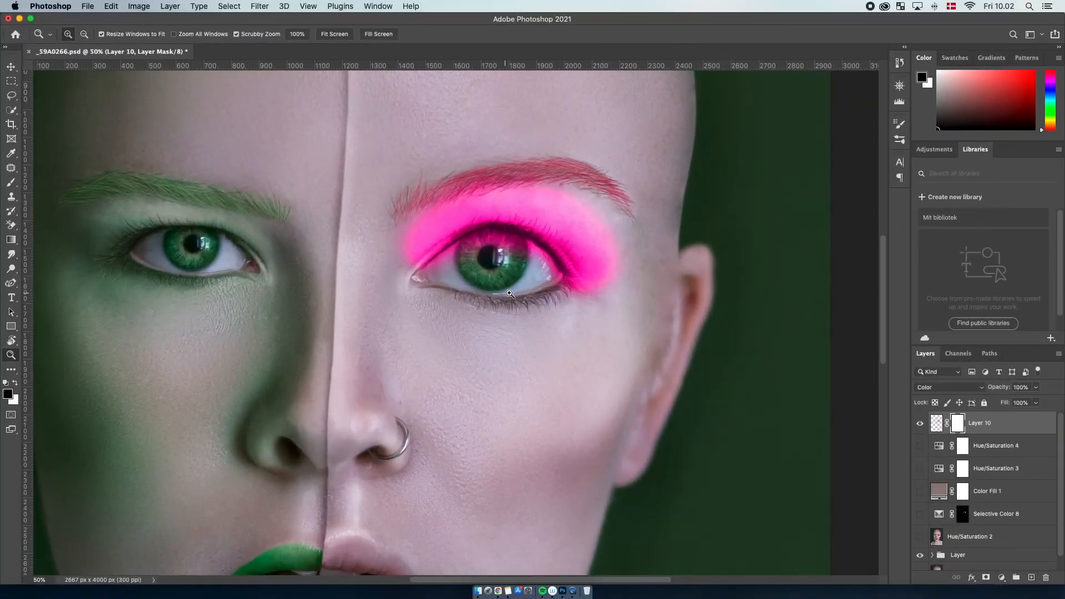
- Reduce the brush to 91 px and paint black on Layer 10's mask to remove pink from the iris below the eyeshadow
left_click(80, 34)
left_click_drag(97, 70, 93, 71)
left_click_drag(492, 257, 472, 250)
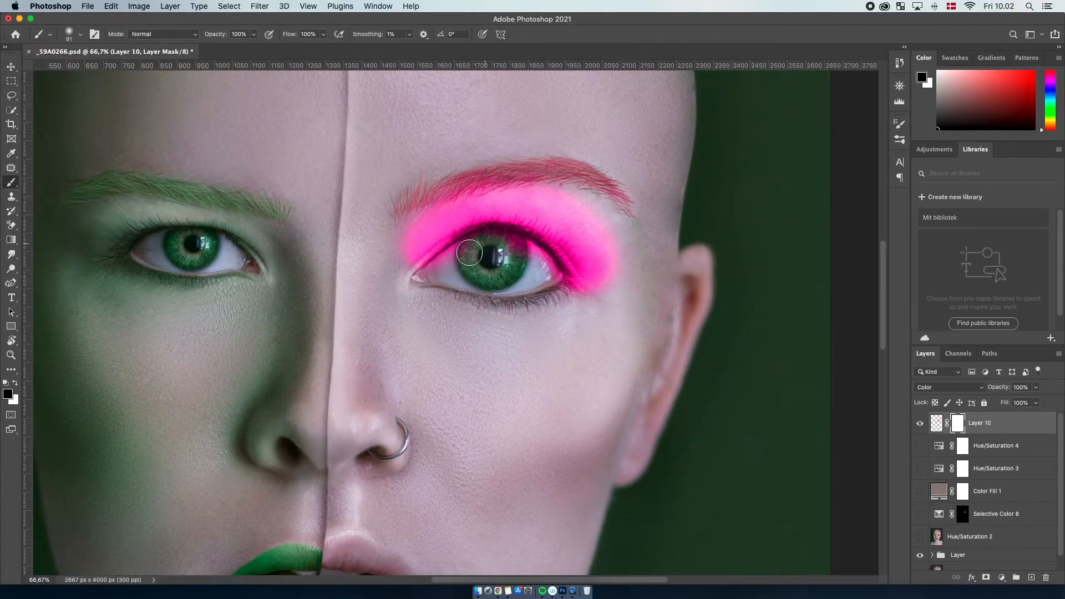
- Enlarge the brush and paint black on Layer 10's mask around the pink eyeshadow to trim the excess colour
left_click(80, 34)
left_click_drag(92, 71, 121, 70)
mouse_move(364, 177)
left_mouse_down()
mouse_move(594, 163)
mouse_move(629, 336)
left_mouse_up()
key("super+minus")
key("super+minus")
key("super+minus")
key("super+minus")
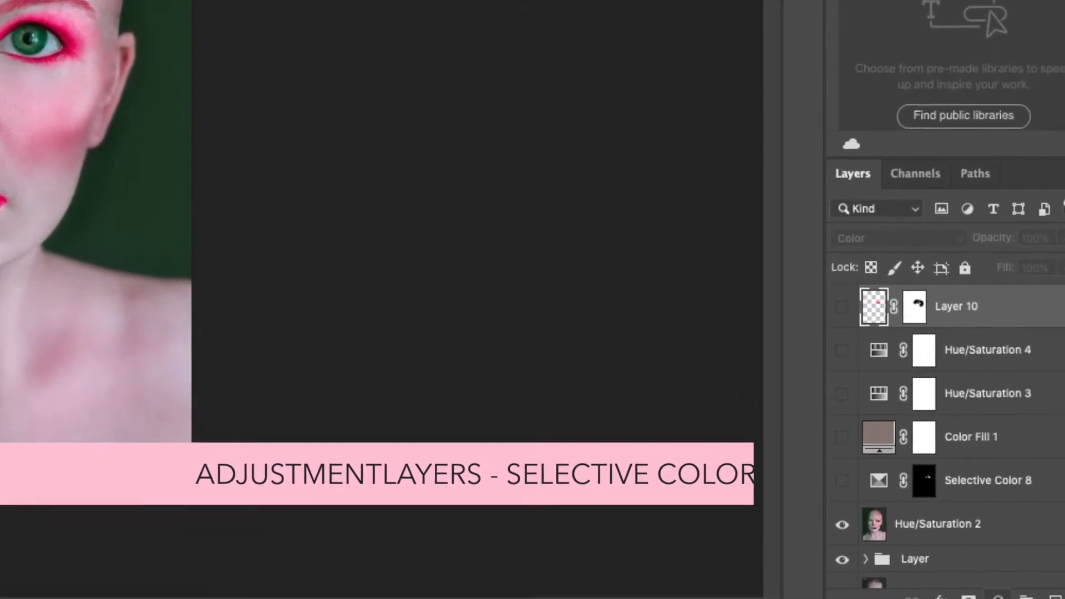
- Add a Selective Color adjustment layer and set its Reds to Cyan +15, Magenta +3, Yellow +31 and Black +9
left_click(931, 568)
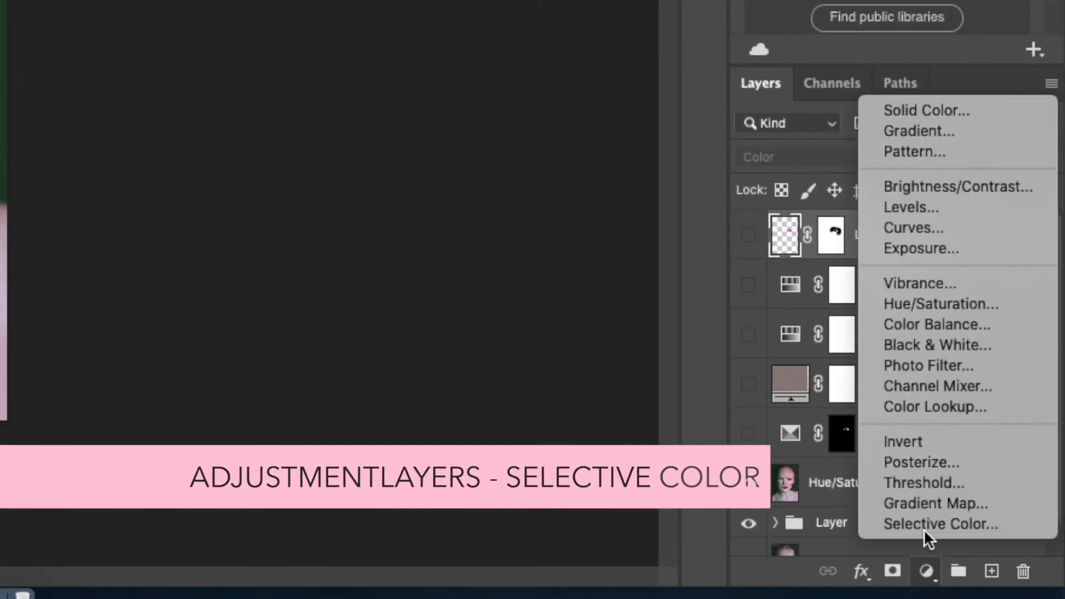
left_click(923, 526)
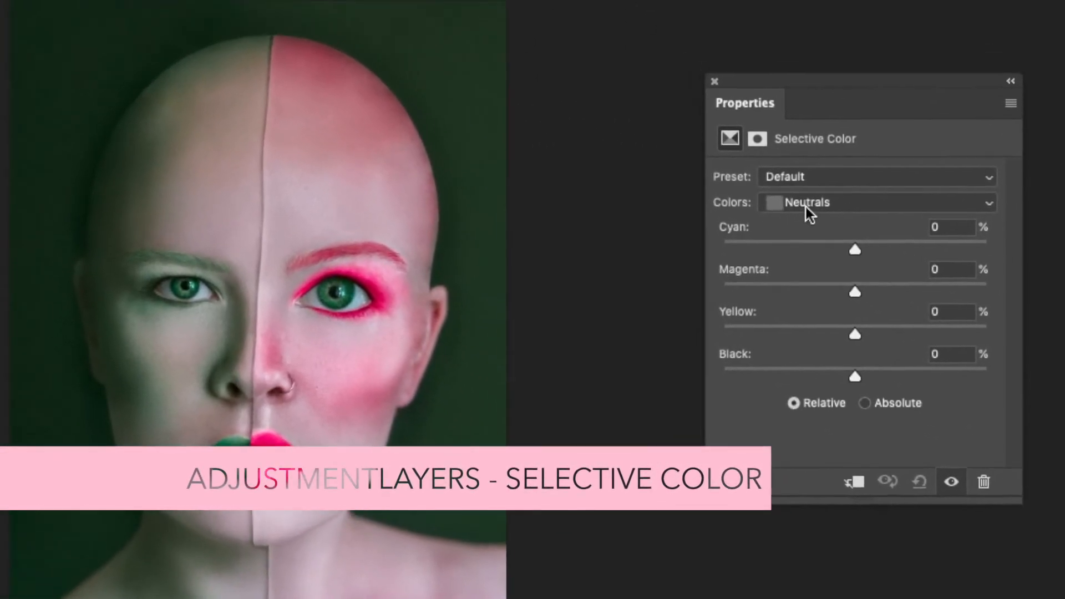
left_click(809, 213)
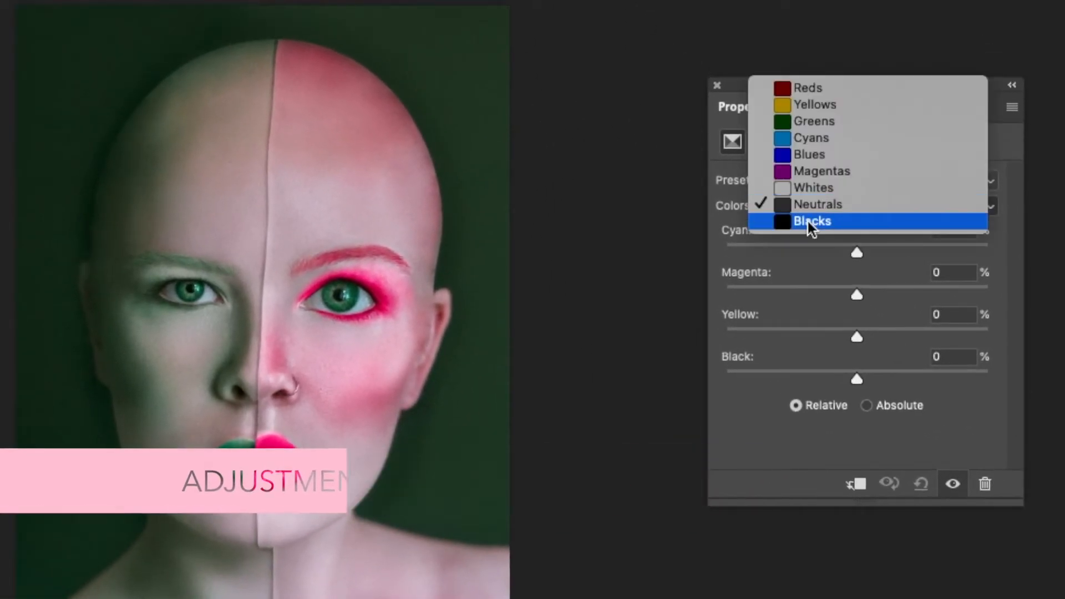
left_click(813, 90)
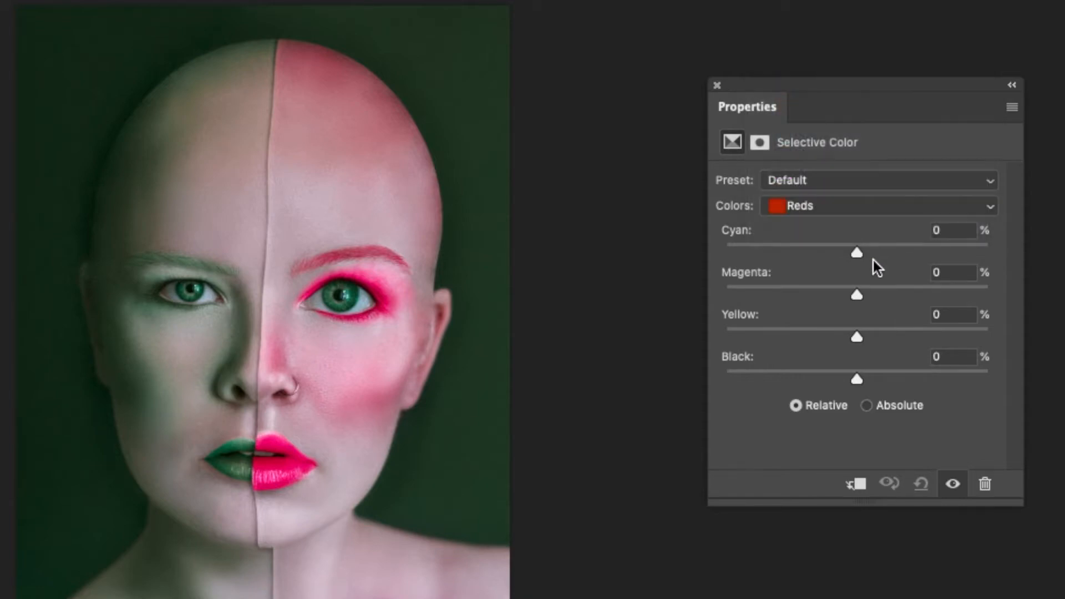
left_click_drag(857, 256, 802, 261)
left_click_drag(859, 300, 900, 354)
mouse_move(858, 383)
left_mouse_down()
mouse_move(908, 381)
mouse_move(830, 382)
mouse_move(871, 383)
left_mouse_up()
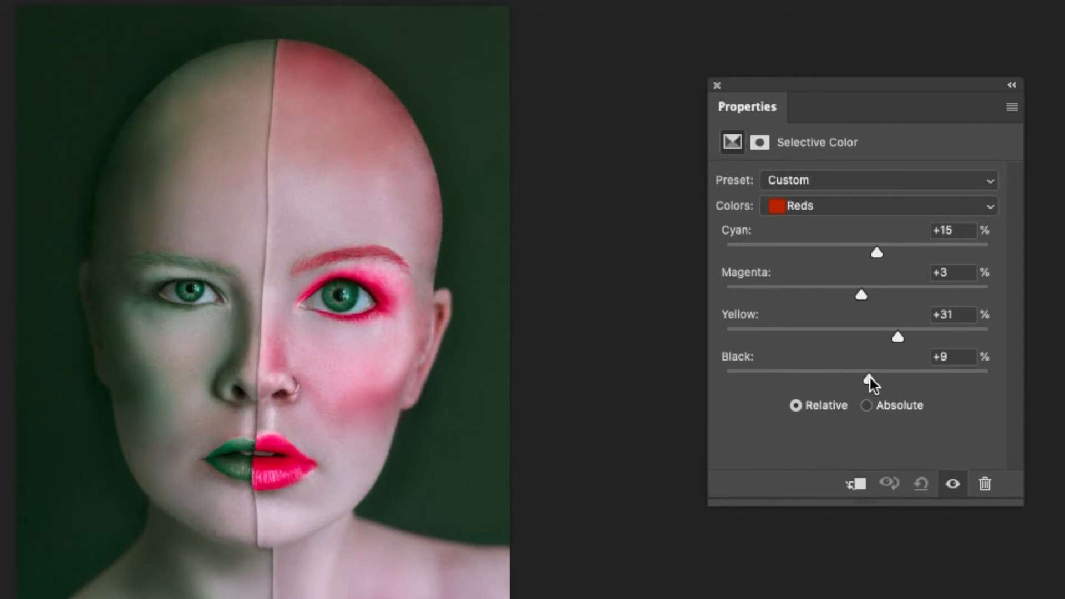
- Set the Selective Color layer's Greens to Cyan +58 and Magenta +40, and lower their Yellow value
left_click(828, 204)
left_click(821, 239)
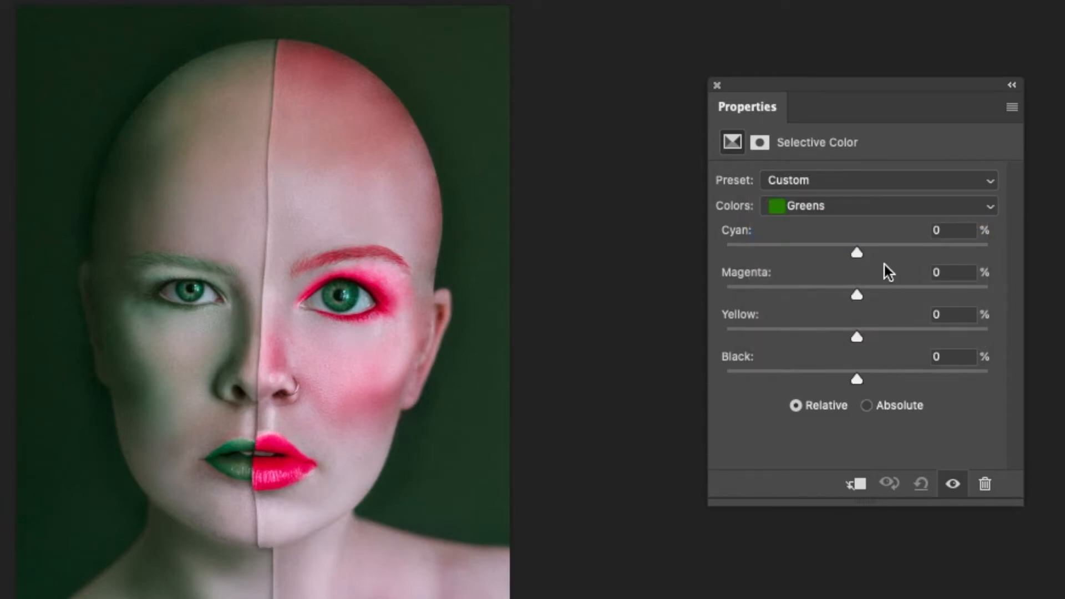
left_click_drag(857, 255, 937, 263)
left_click_drag(857, 300, 914, 302)
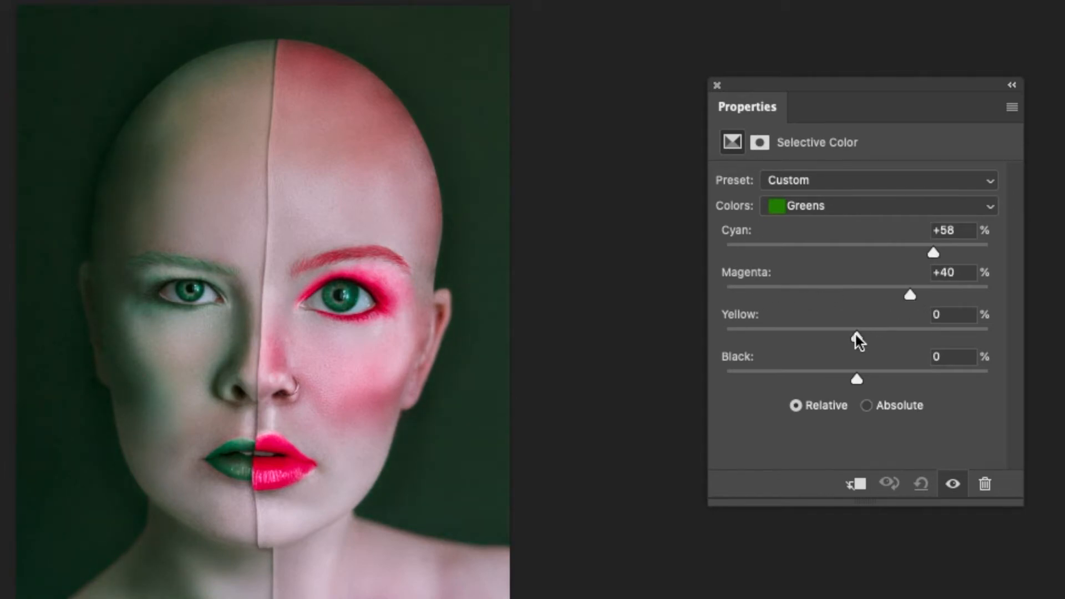
left_click_drag(857, 337, 824, 336)
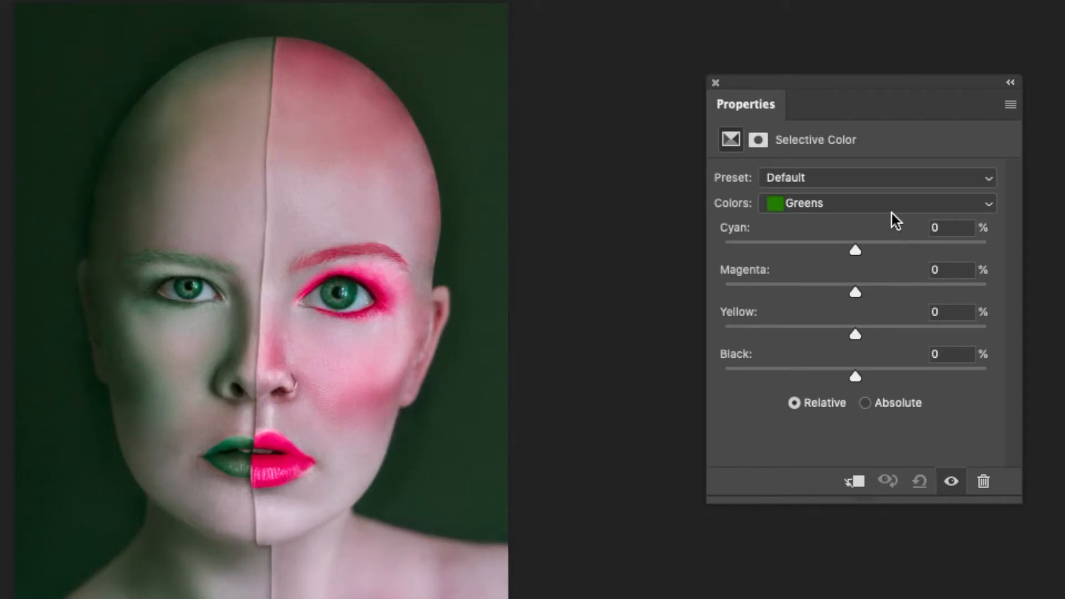
- Set the new Selective Color layer's Blacks to Cyan -14, Magenta +3 and Yellow -17, and compare the portrait with the adjustment hidden
left_click(893, 213)
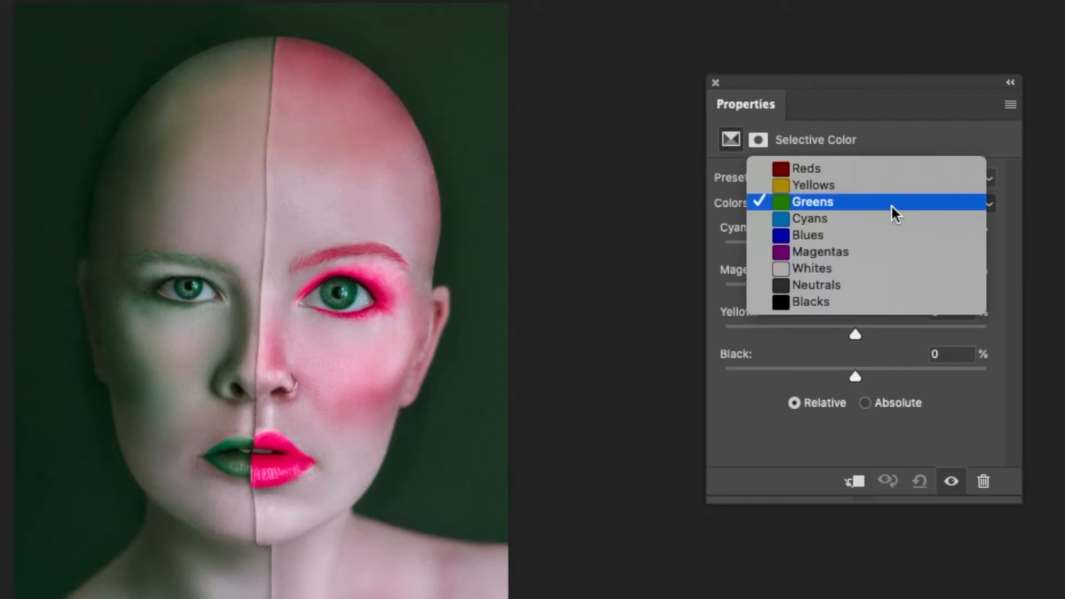
left_click(849, 304)
mouse_move(859, 256)
left_mouse_down()
mouse_move(847, 257)
mouse_move(871, 259)
mouse_move(838, 259)
left_mouse_up()
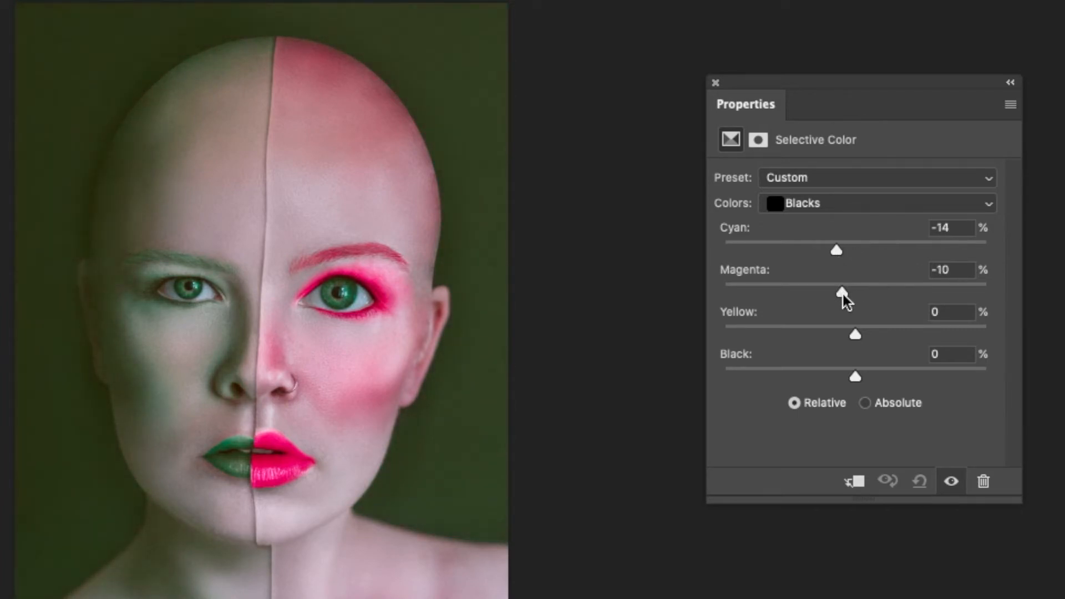
left_click_drag(838, 294, 860, 294)
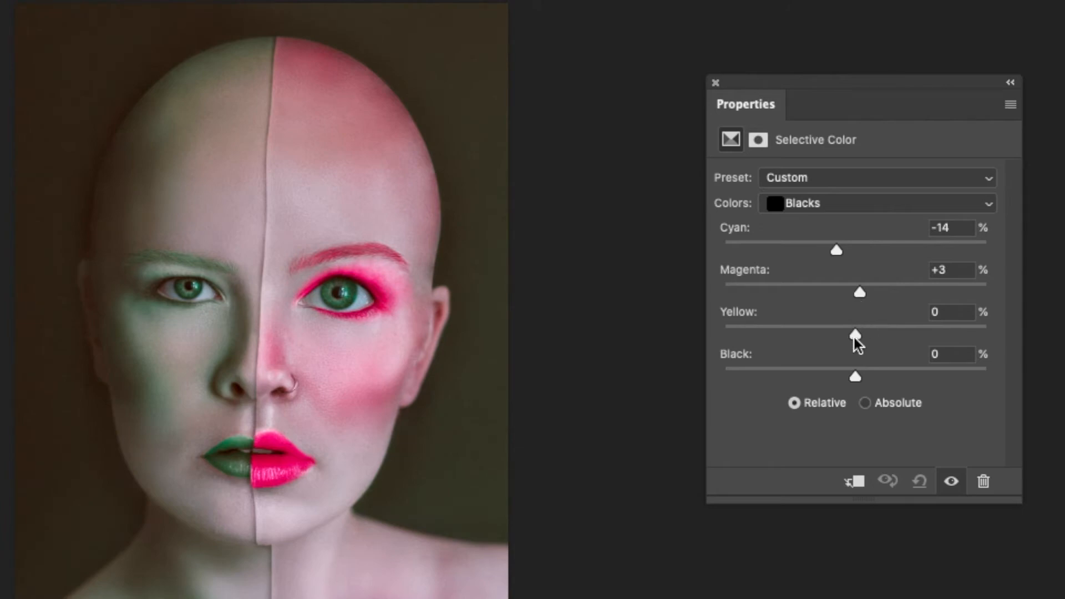
left_click_drag(857, 341, 833, 340)
mouse_move(857, 382)
left_mouse_down()
mouse_move(843, 380)
mouse_move(857, 382)
left_mouse_up()
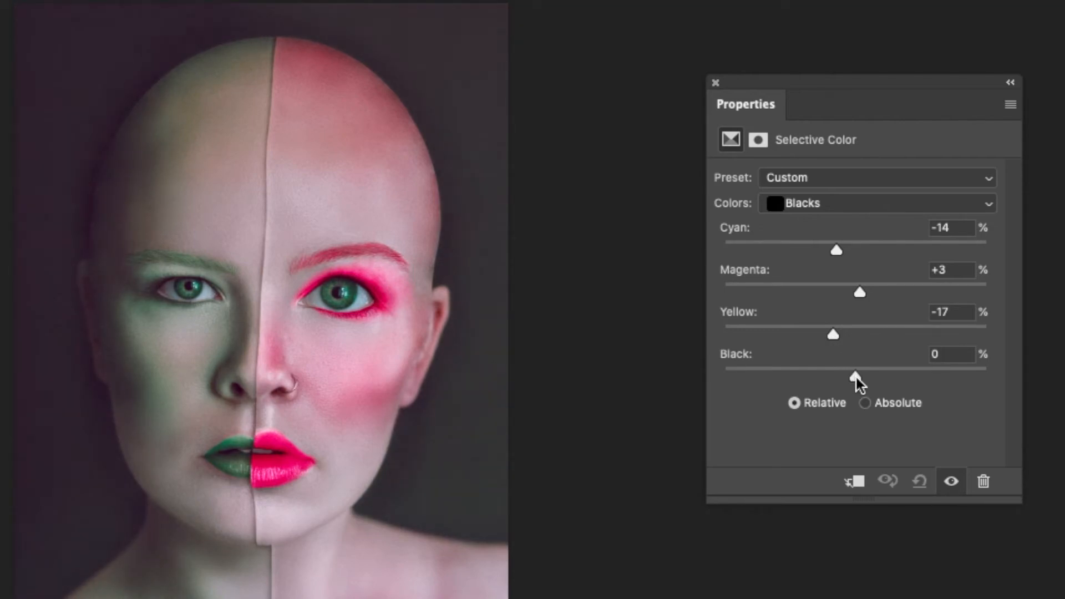
left_click(952, 481)
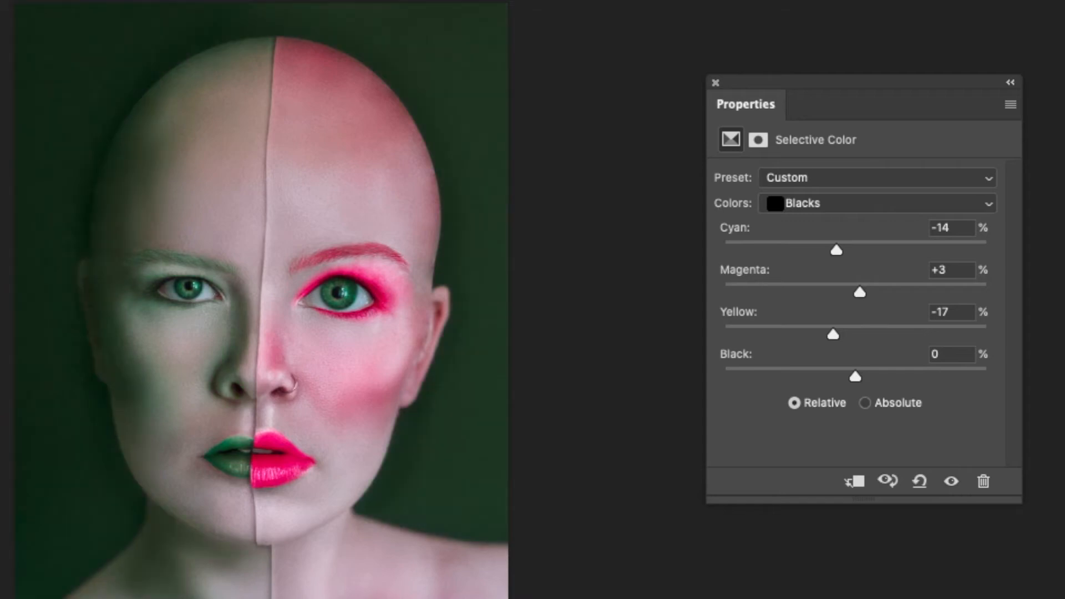
left_click(951, 482)
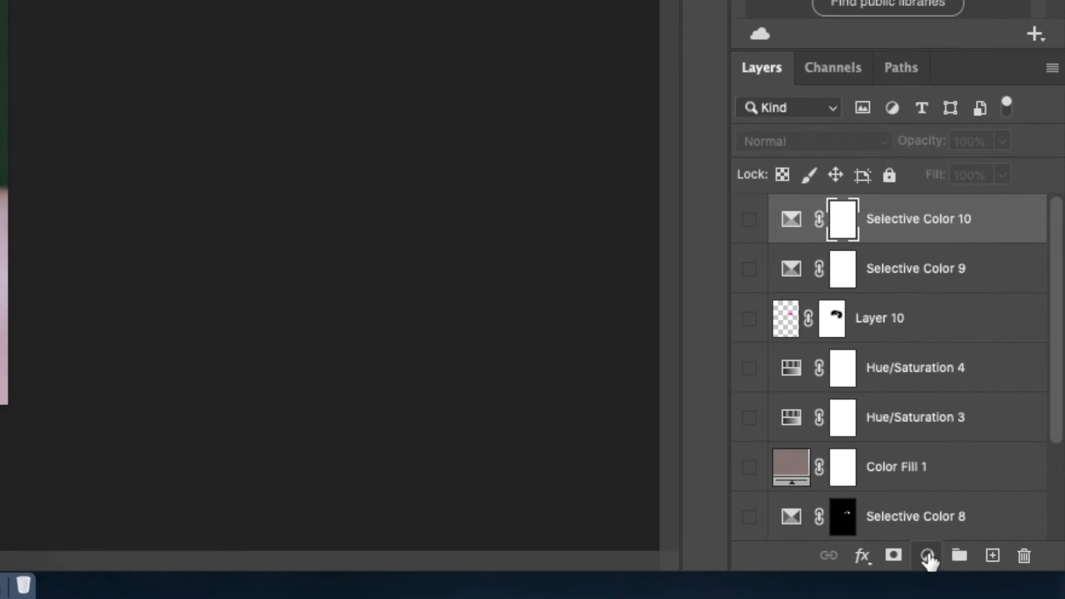
- Add a Black & White adjustment layer on top, set its blending mode to Luminosity, and adjust the brightness of the Reds
left_click(928, 555)
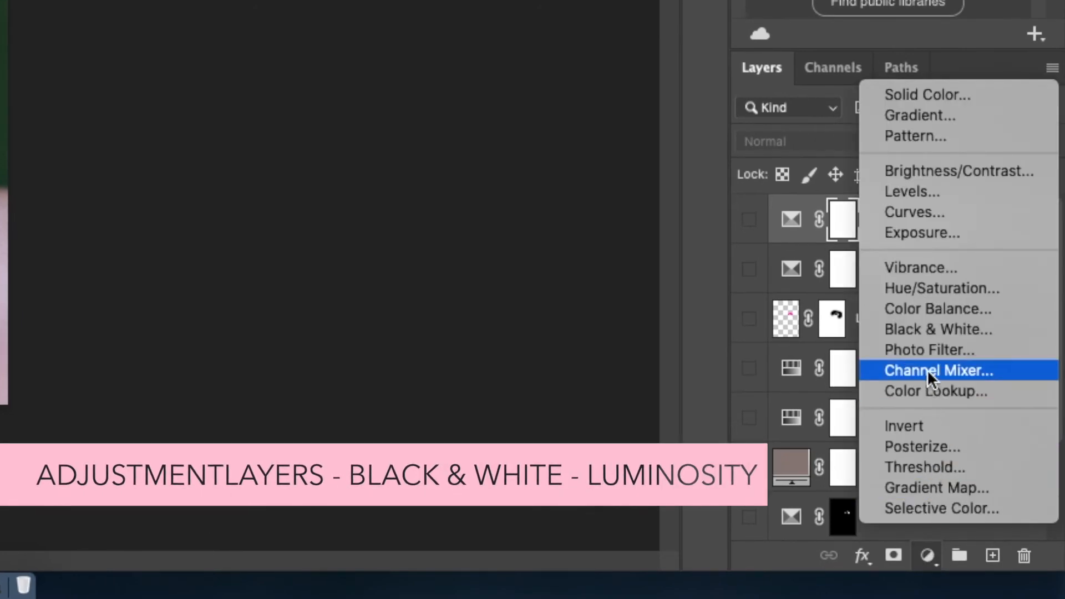
left_click(926, 328)
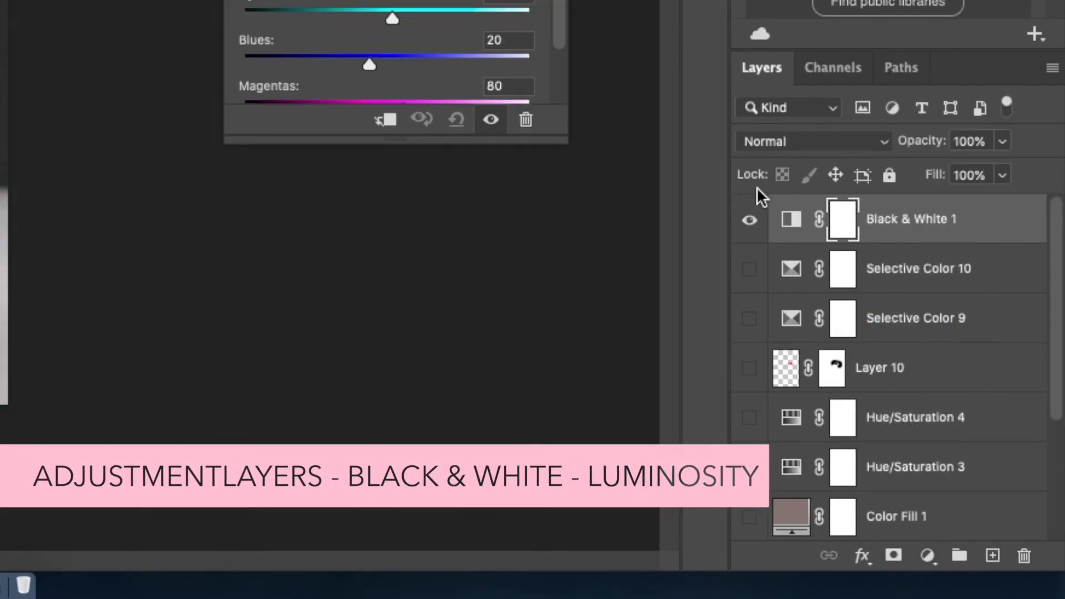
left_click(797, 142)
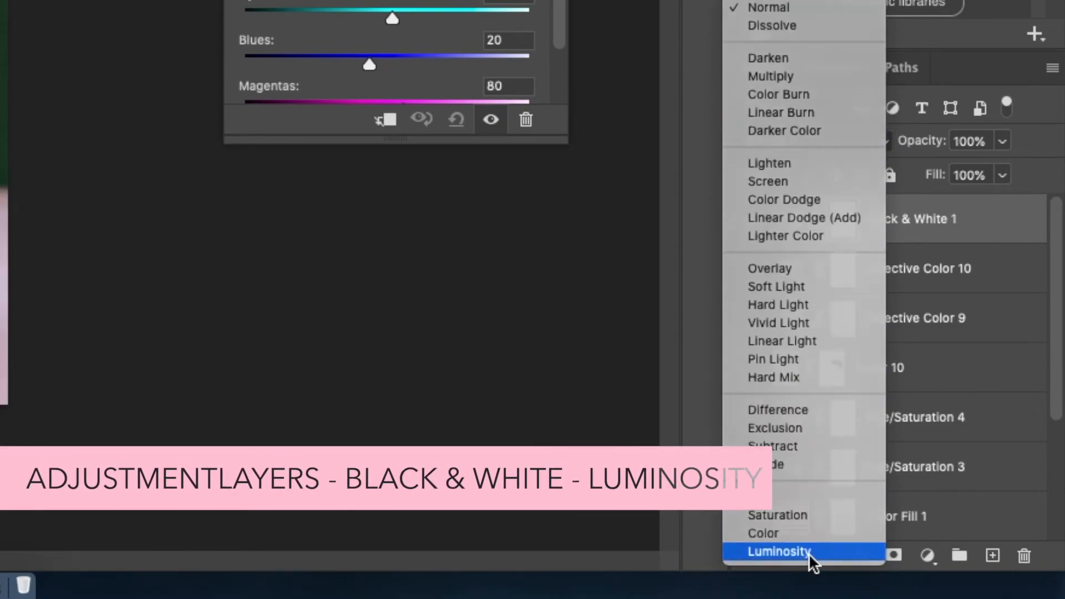
left_click(808, 554)
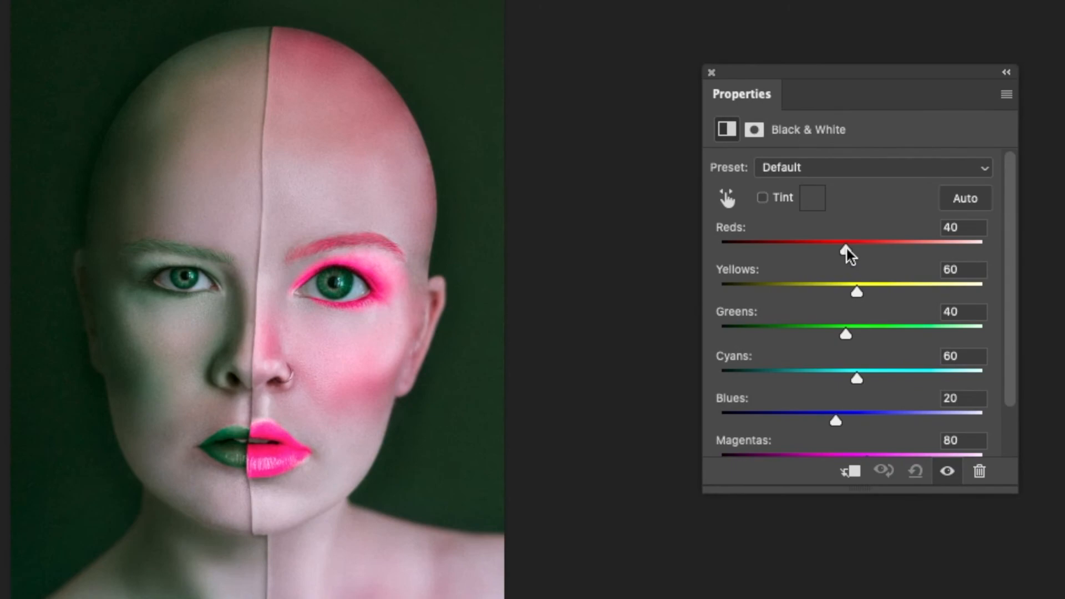
mouse_move(845, 247)
left_mouse_down()
mouse_move(801, 248)
mouse_move(926, 251)
mouse_move(833, 253)
mouse_move(851, 259)
left_mouse_up()
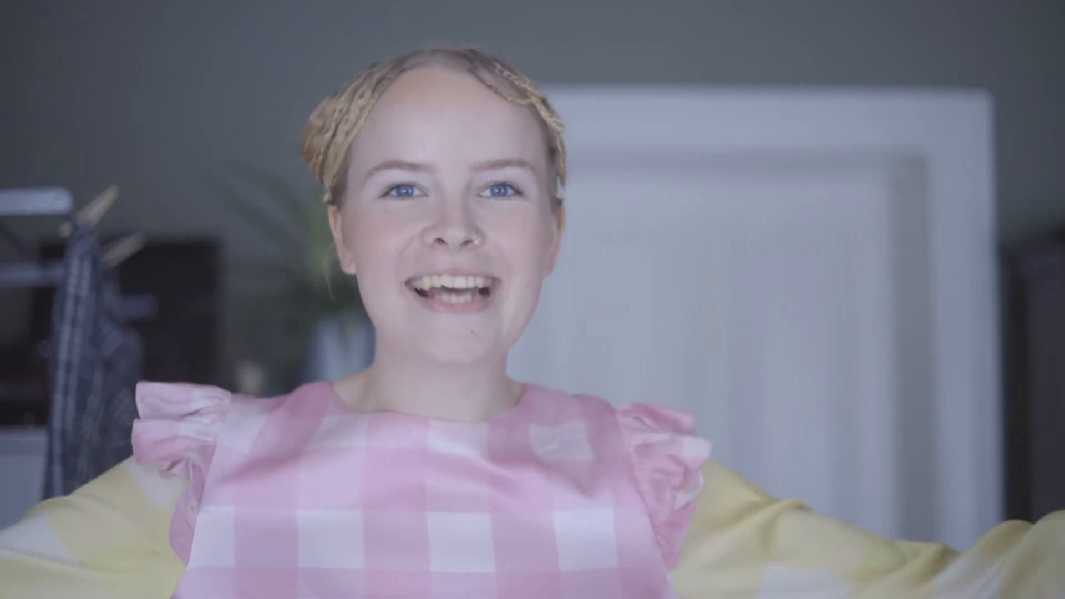